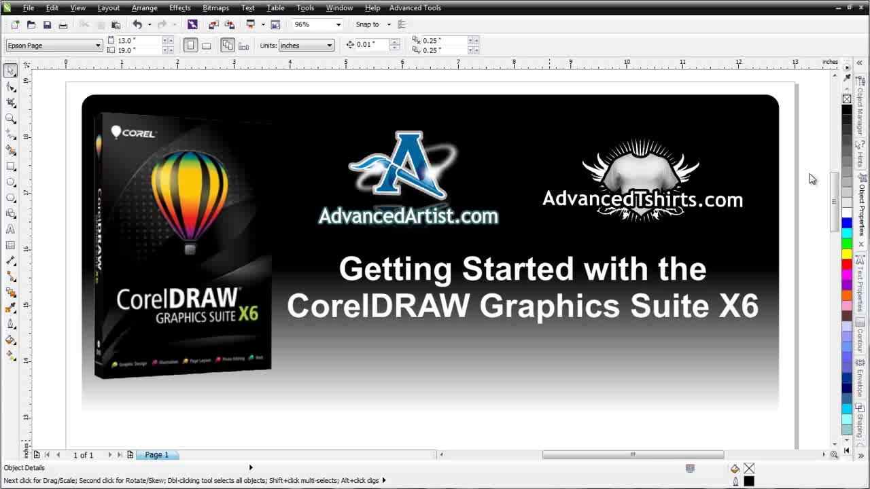
Select the baseball bitmap among the three balls and send it to PHOTO-PAINT with Edit Bitmap.
left_click_drag(834, 189, 835, 234)
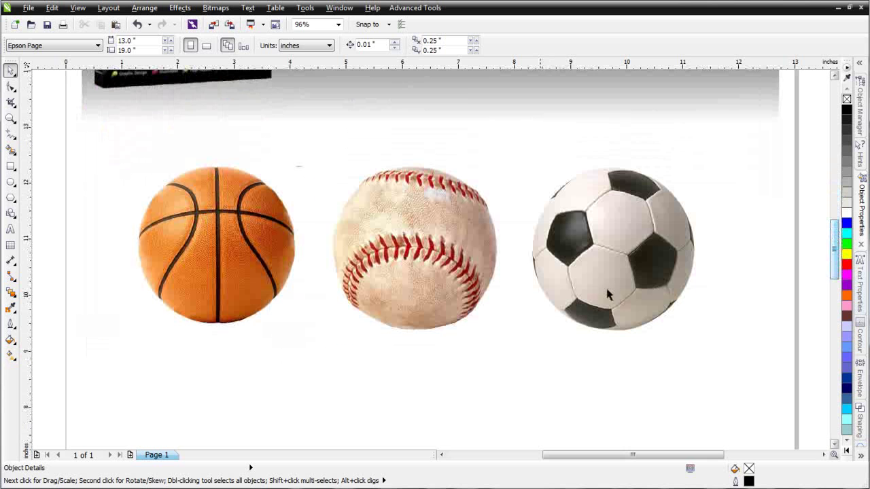
left_click(441, 328)
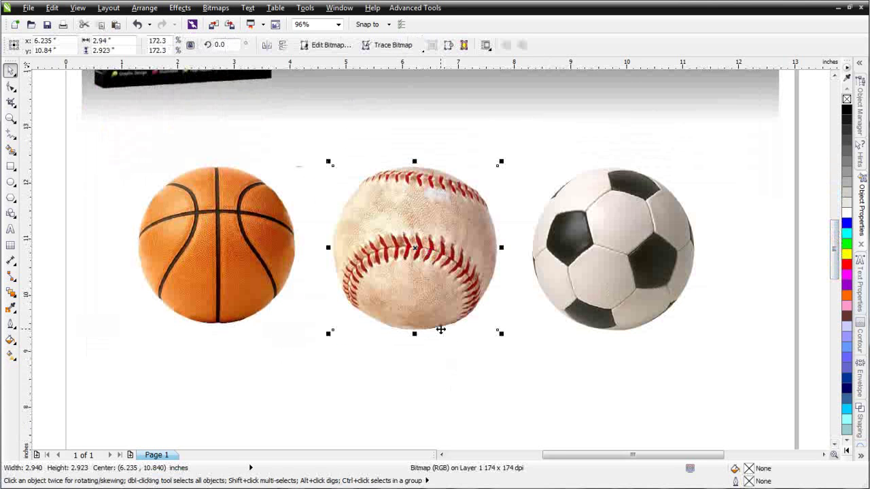
left_click(320, 45)
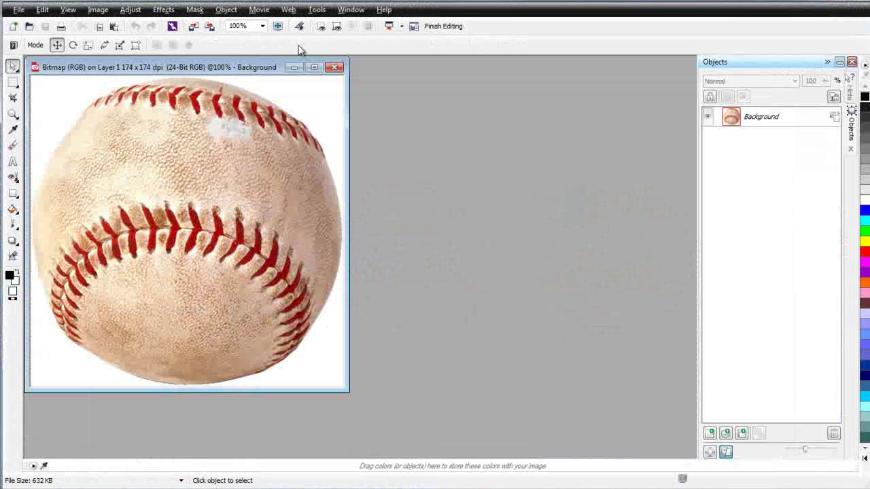
Maximize the baseball image window, then collapse and restore the Objects docker twice.
left_click(314, 67)
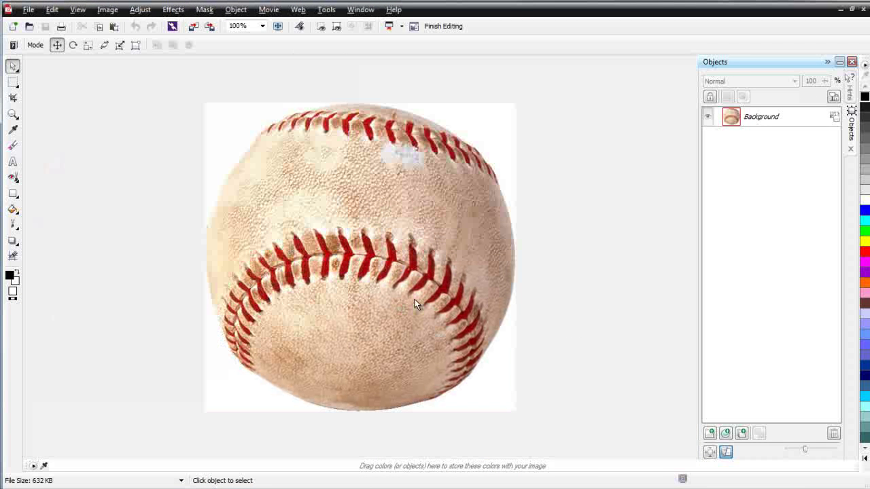
left_click(827, 62)
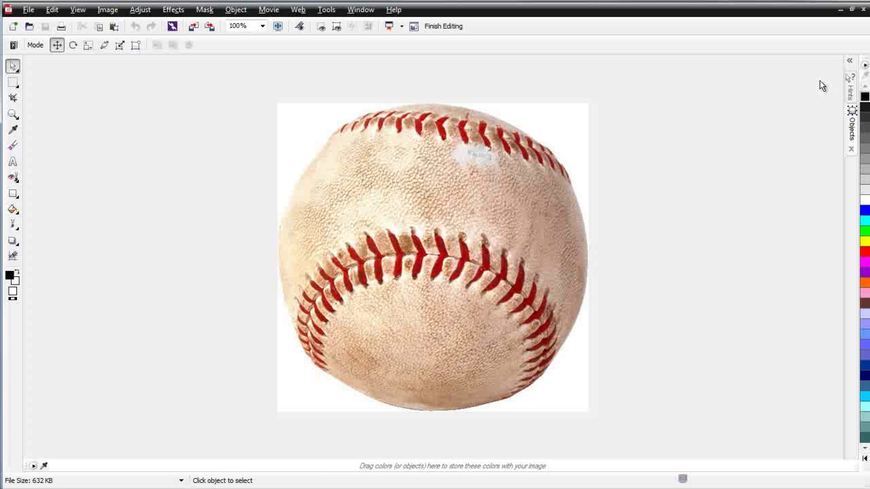
left_click(854, 128)
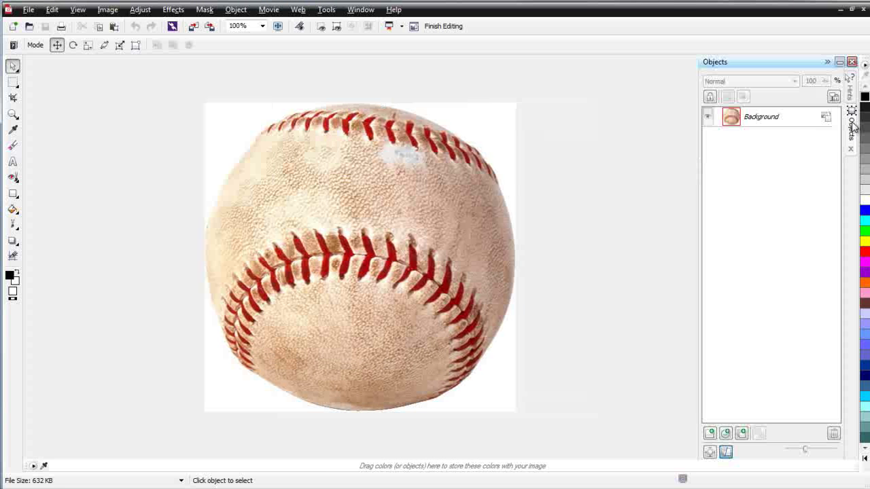
left_click(827, 62)
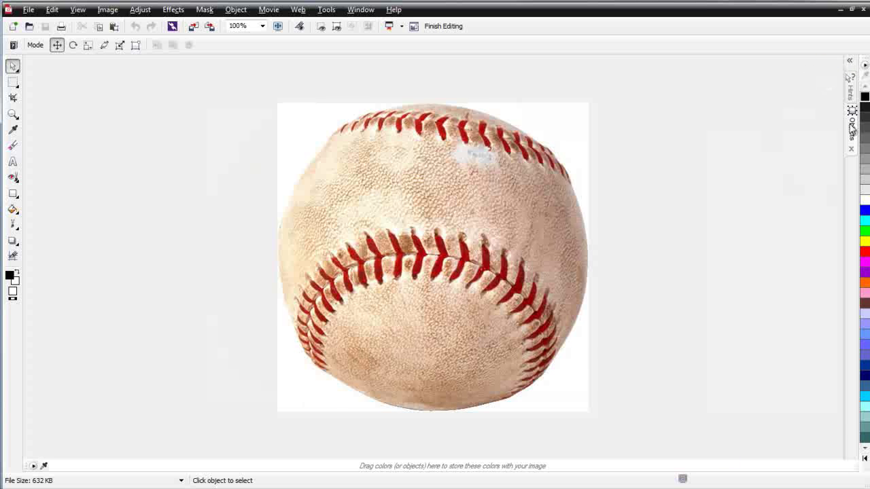
left_click(854, 128)
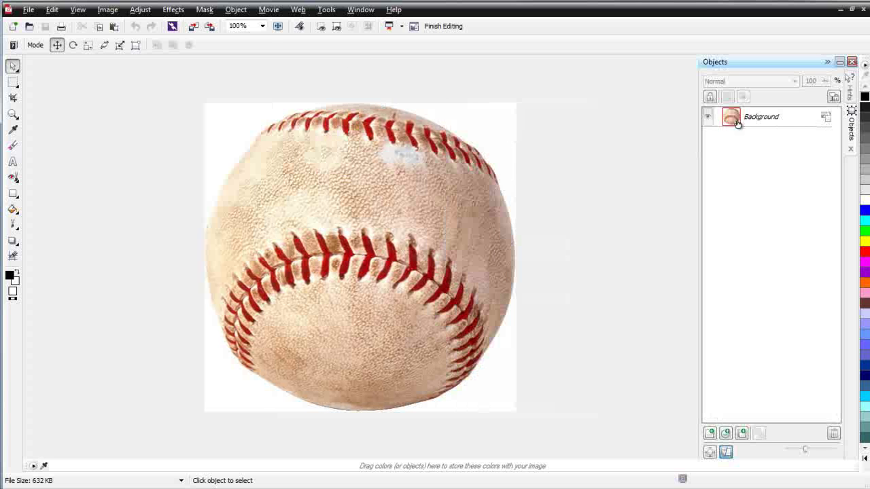
Look through the Window > Dockers menu and close it without changes.
left_click(360, 9)
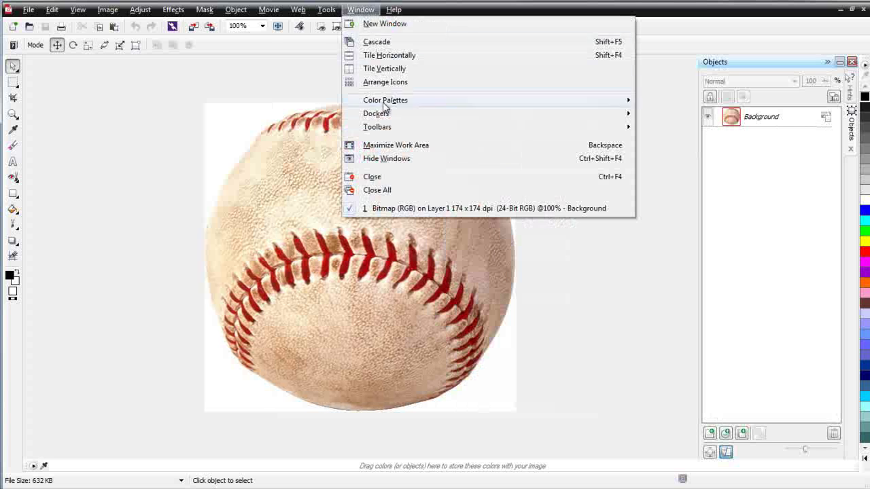
mouse_move(387, 114)
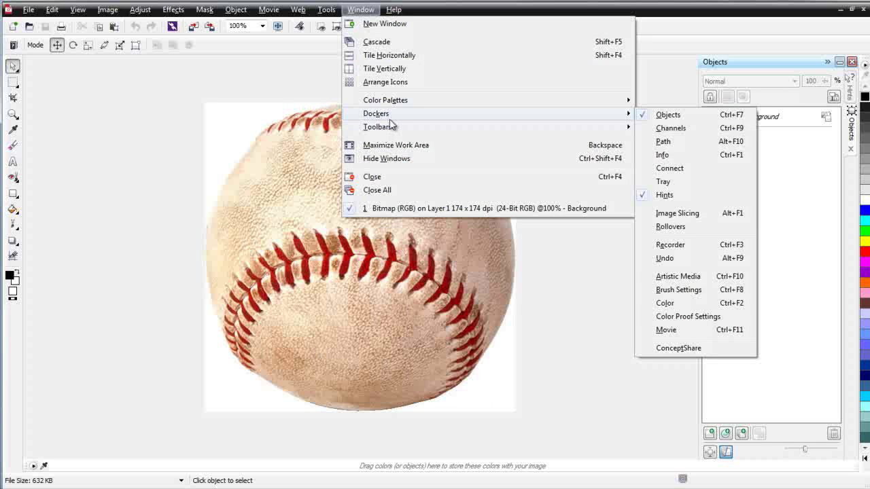
left_click(709, 40)
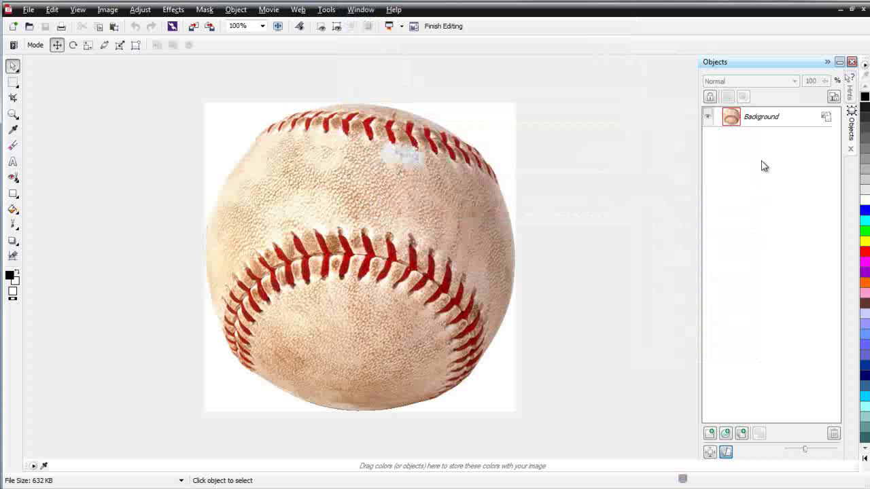
mouse_move(778, 121)
mouse_move(830, 121)
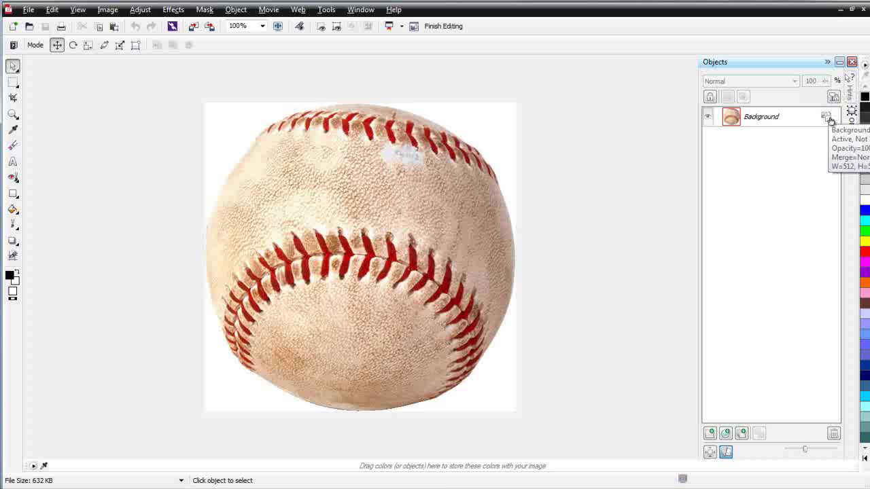
Convert the Background layer to Object 1, then pick the soccer ball in CorelDRAW to copy.
left_click(830, 121)
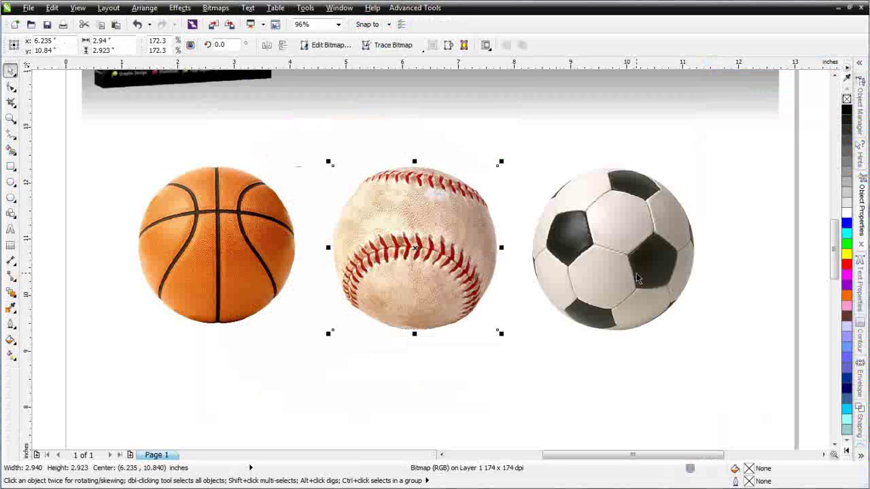
left_click(637, 279)
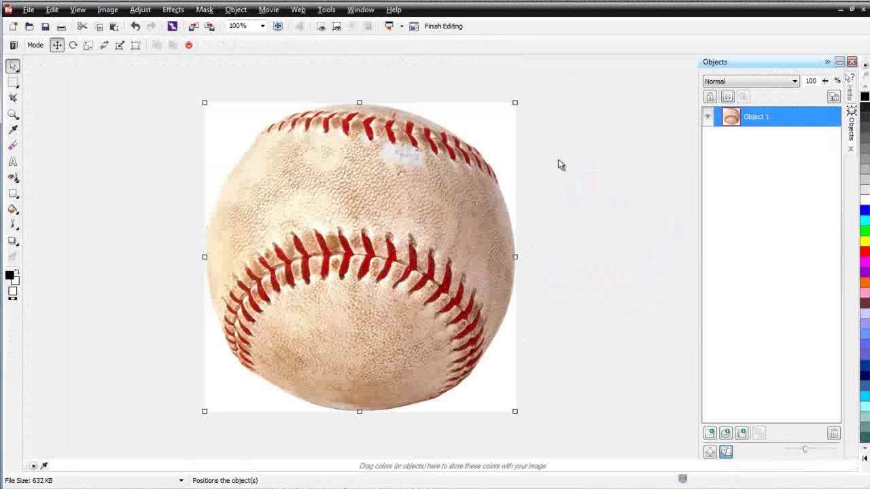
Paste the soccer ball as a new object with Normal merge mode at 60% opacity.
key("ctrl+v")
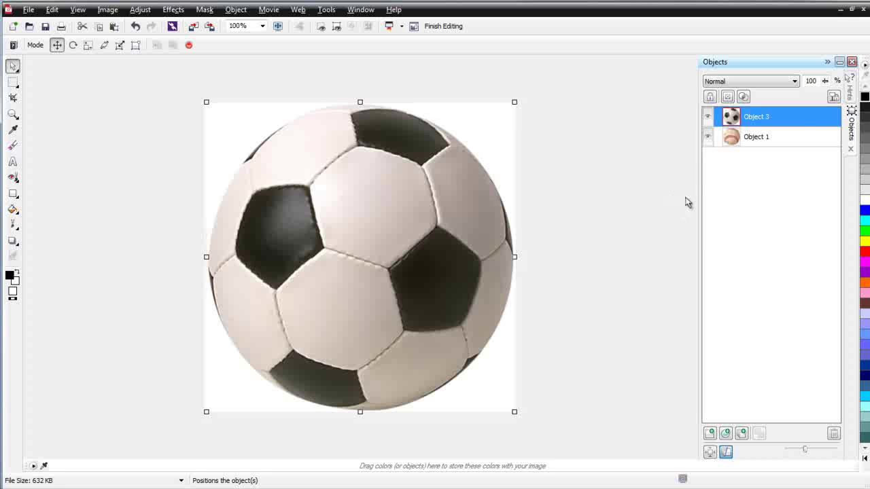
left_click(793, 82)
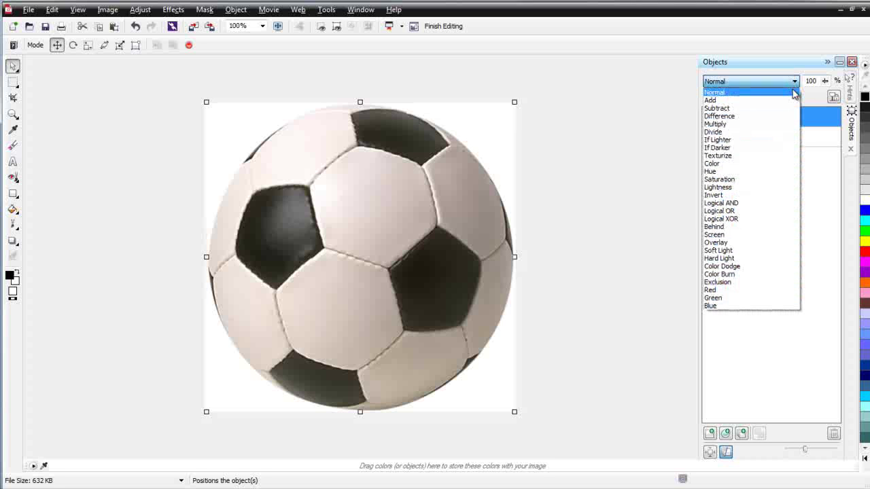
left_click(793, 91)
left_click_drag(824, 81, 804, 101)
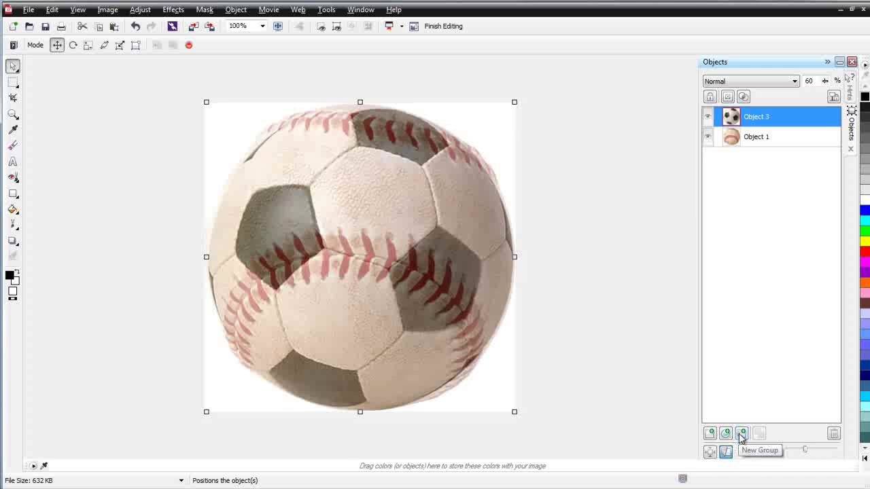
Delete and restore Object 3, then enlarge the Objects docker thumbnails with the size slider.
left_click(835, 434)
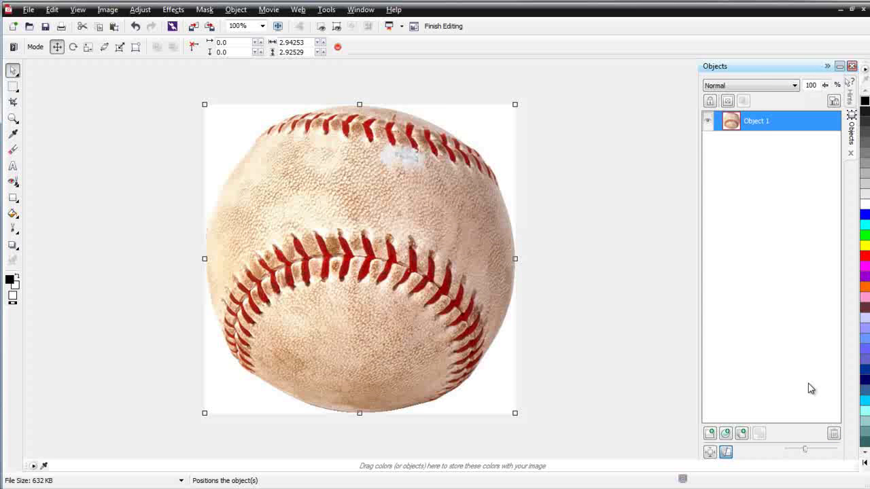
key("ctrl+z")
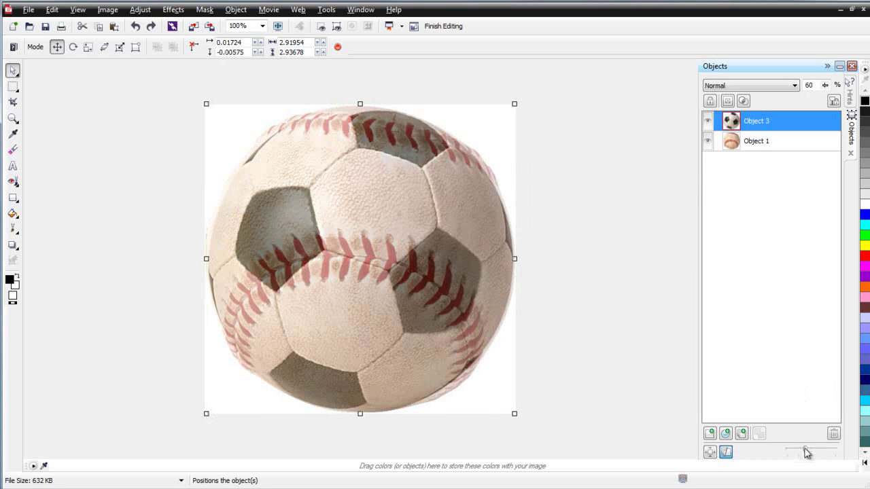
left_click_drag(804, 453, 841, 457)
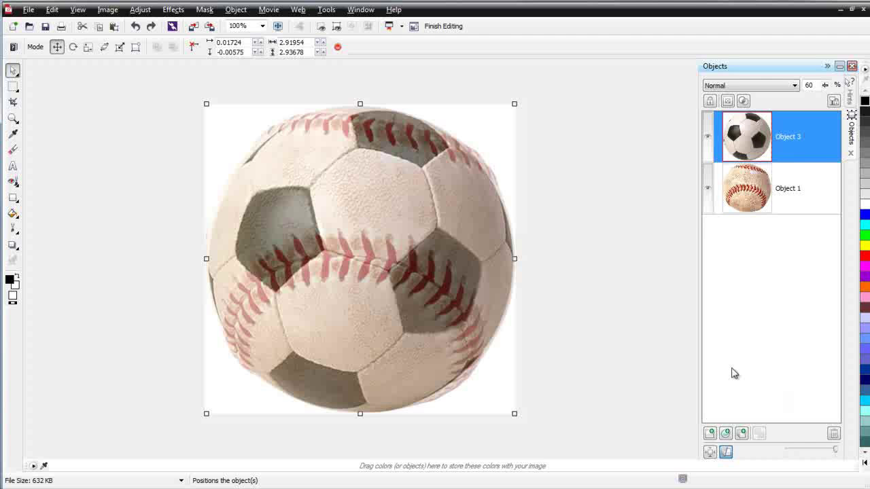
mouse_move(748, 212)
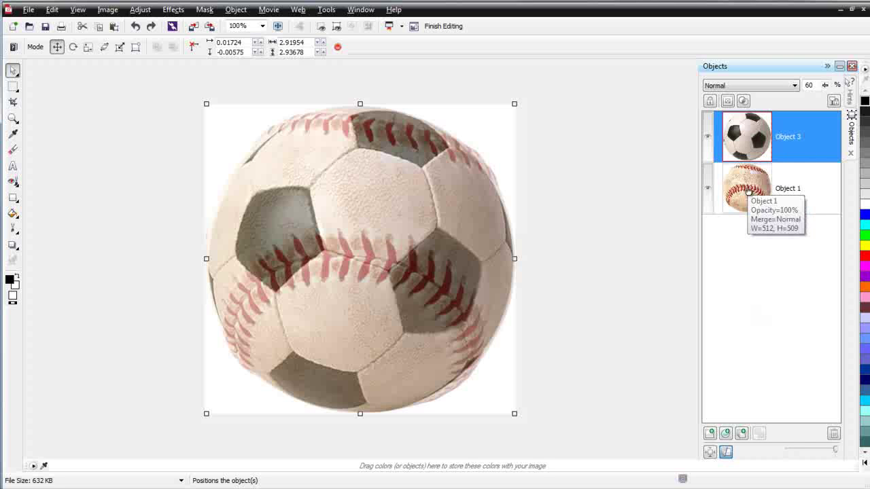
mouse_move(756, 140)
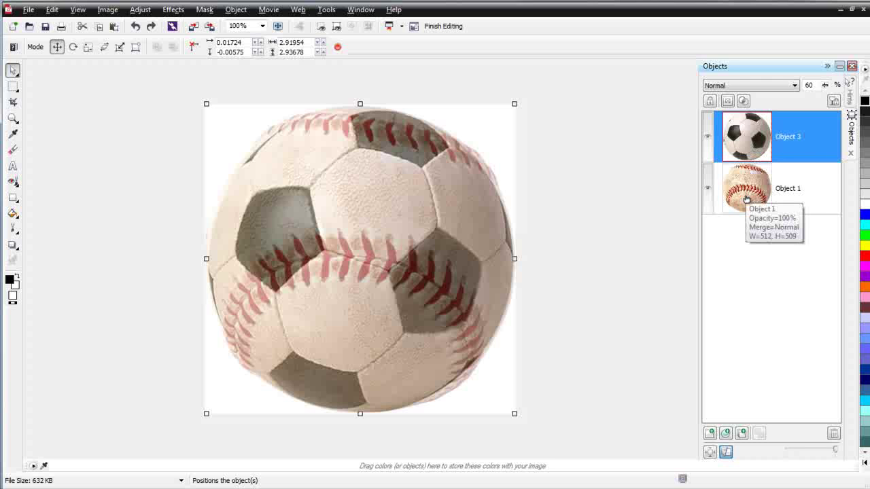
Move Object 3 below Object 1 and toggle the baseball's visibility to compare.
left_click_drag(756, 137, 751, 204)
mouse_move(747, 198)
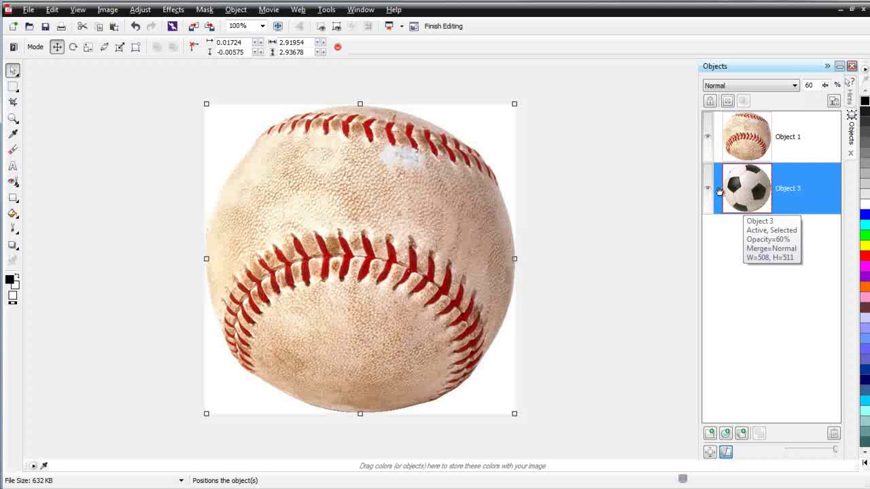
left_click(709, 138)
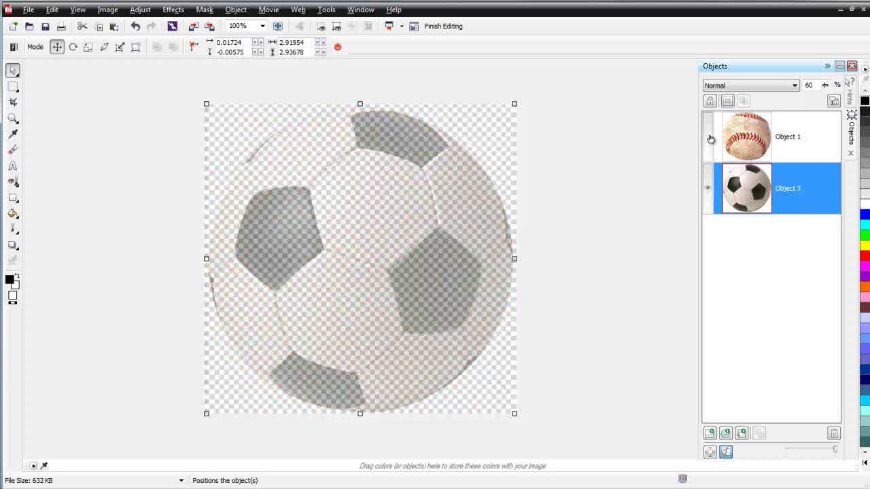
left_click(710, 139)
left_click(709, 139)
left_click(709, 138)
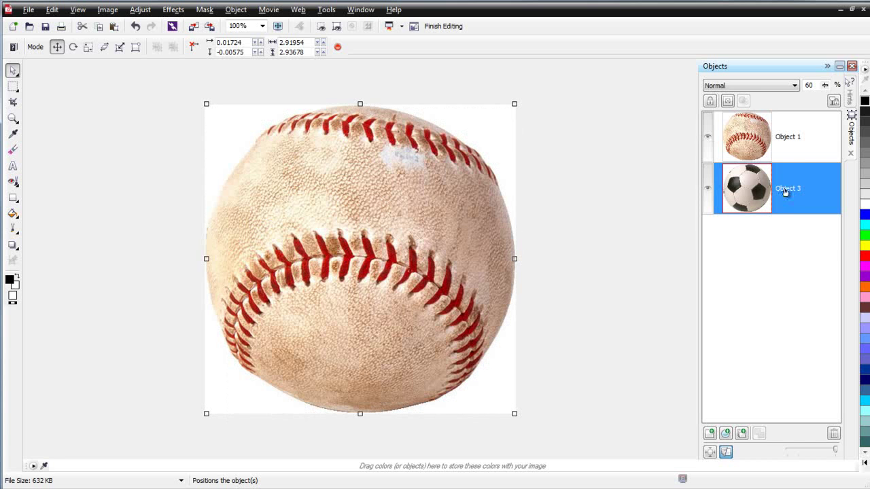
Set both the soccer ball and baseball layers to 100% opacity.
left_click_drag(824, 85, 799, 112)
left_click(785, 146)
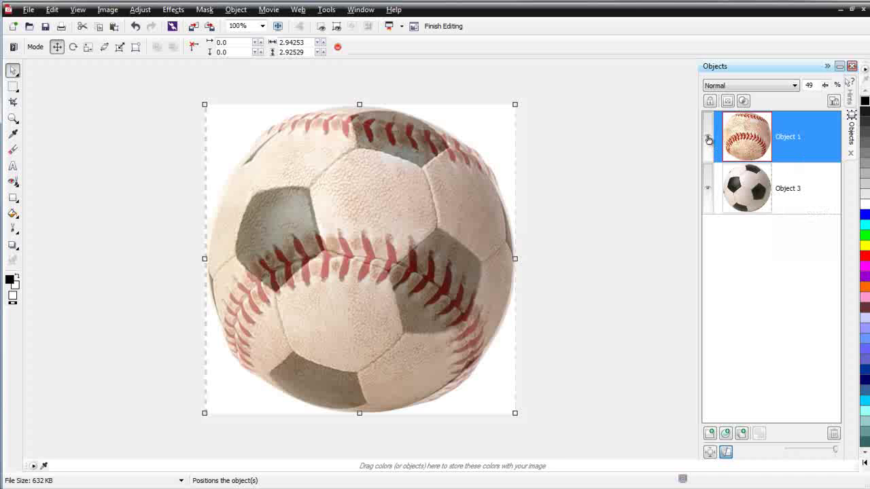
left_click_drag(826, 89, 860, 107)
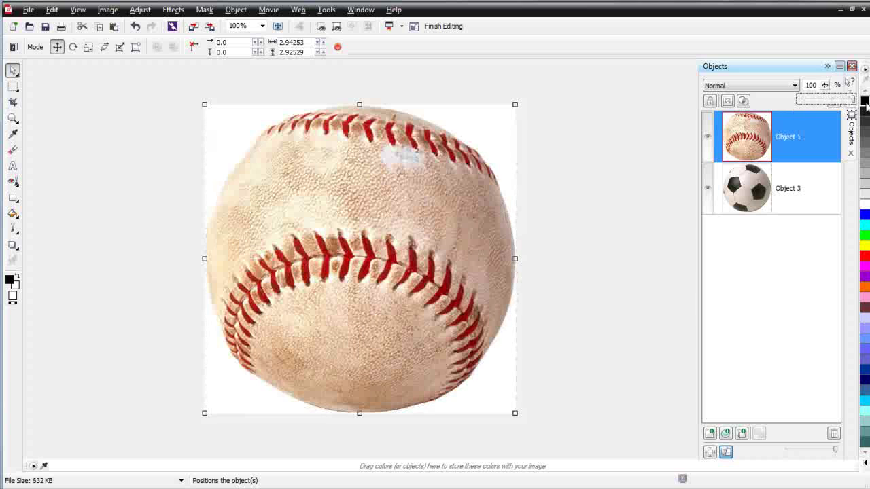
left_click(802, 195)
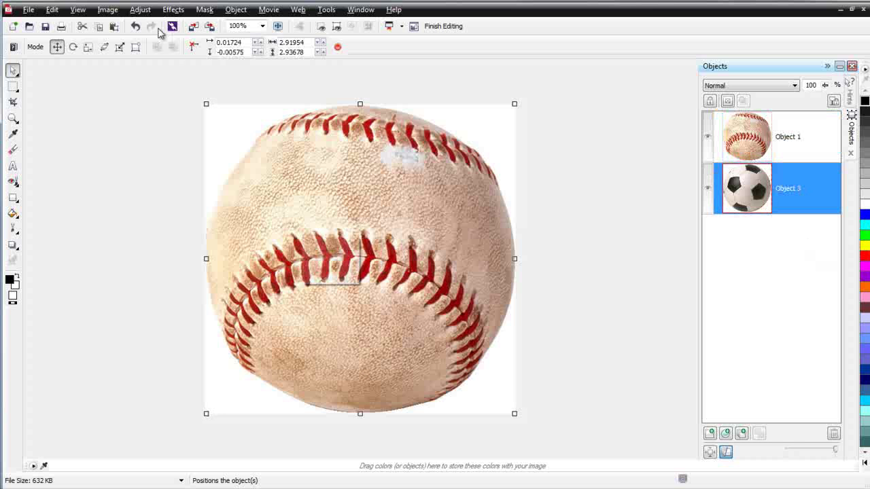
Brighten the baseball with an upward-bowed Tone Curve, then briefly hide it and undo.
left_click(141, 10)
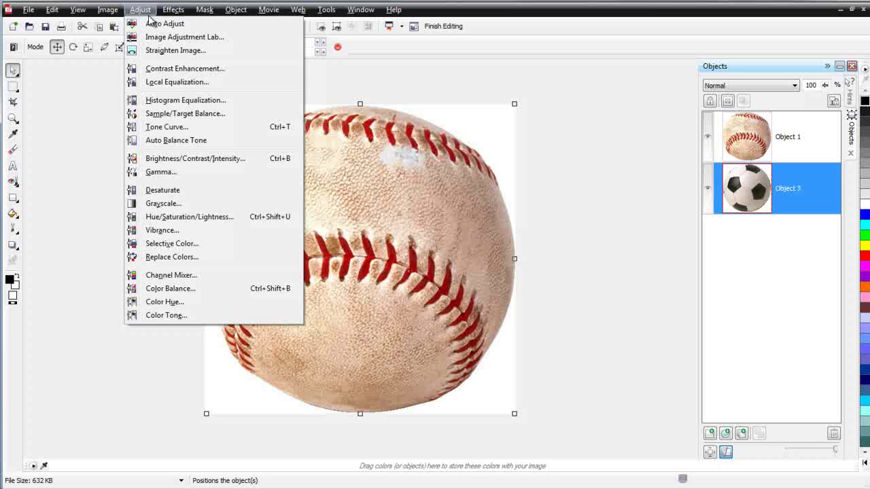
left_click(163, 128)
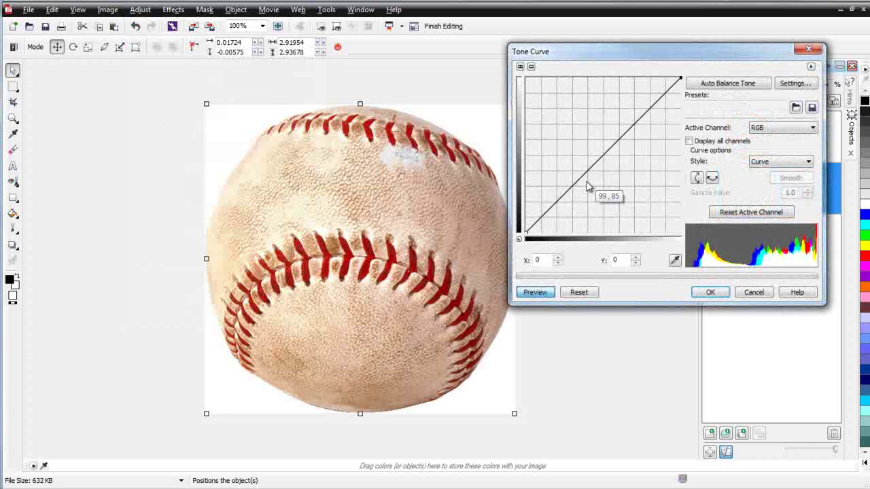
left_click_drag(589, 167, 568, 158)
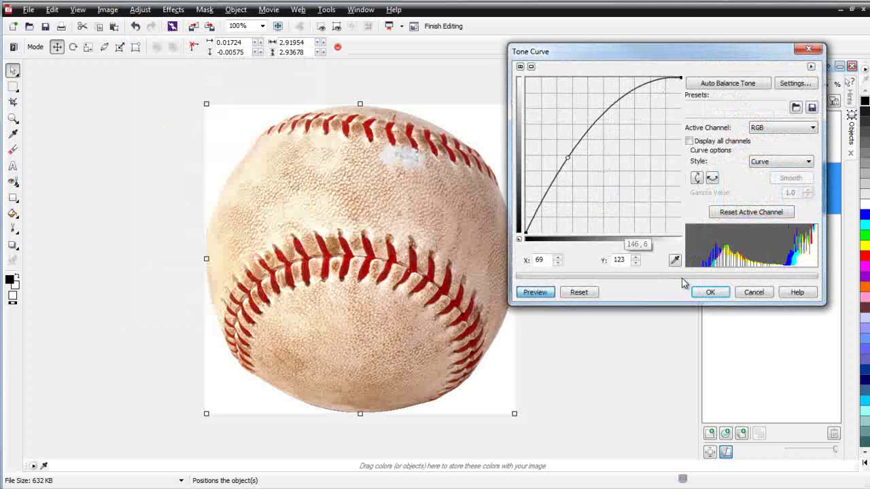
left_click(709, 292)
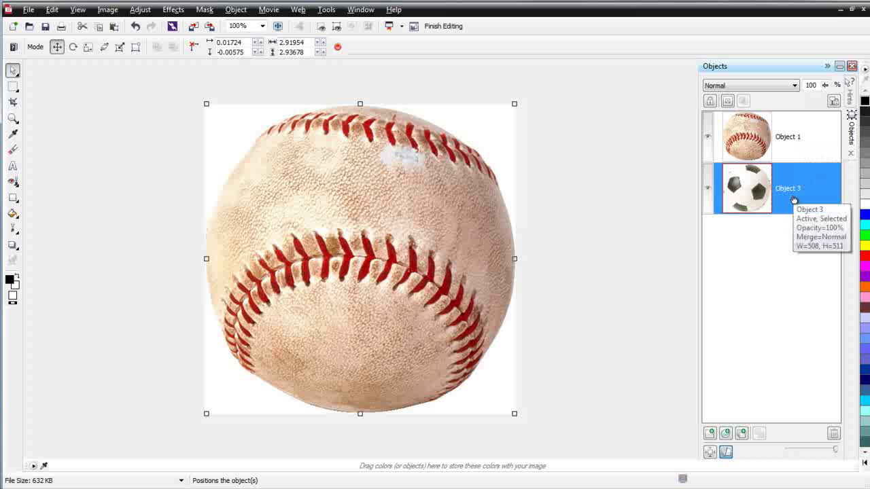
left_click(711, 141)
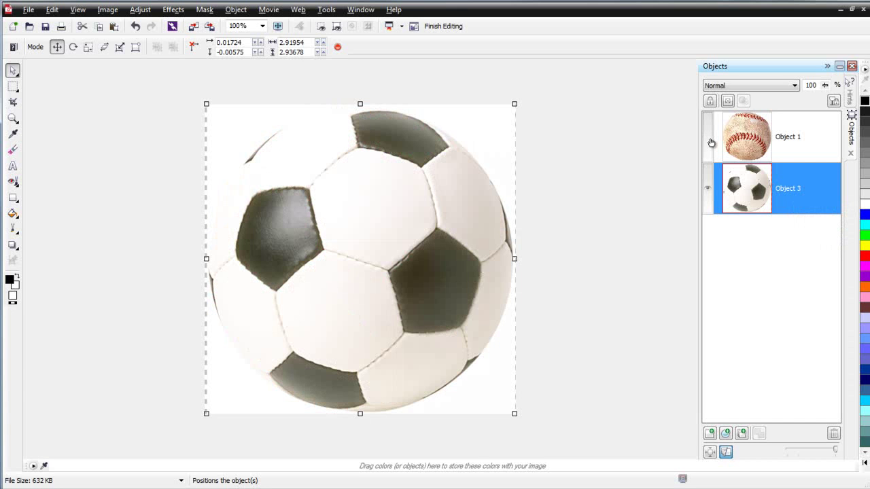
key("ctrl+z")
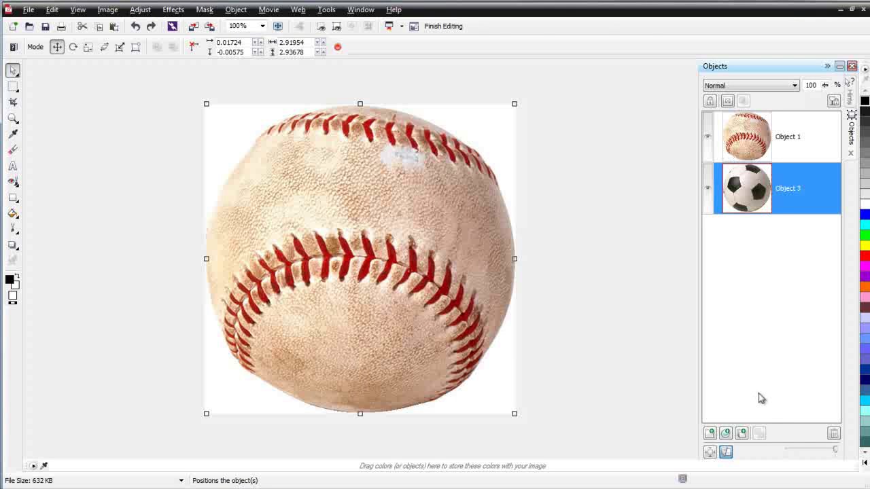
Add an empty Object 4 and drag Object 1 beneath it so Object 4 tops the stack.
left_click(711, 433)
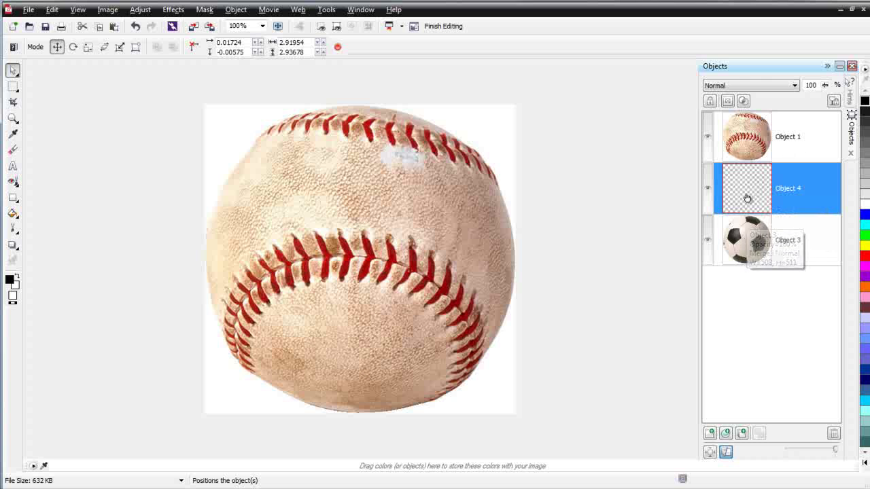
mouse_move(817, 206)
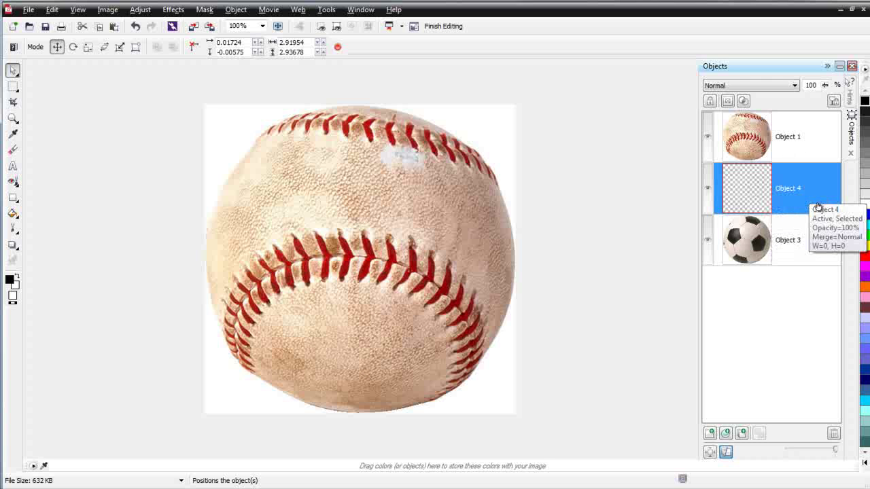
left_click_drag(802, 135, 794, 200)
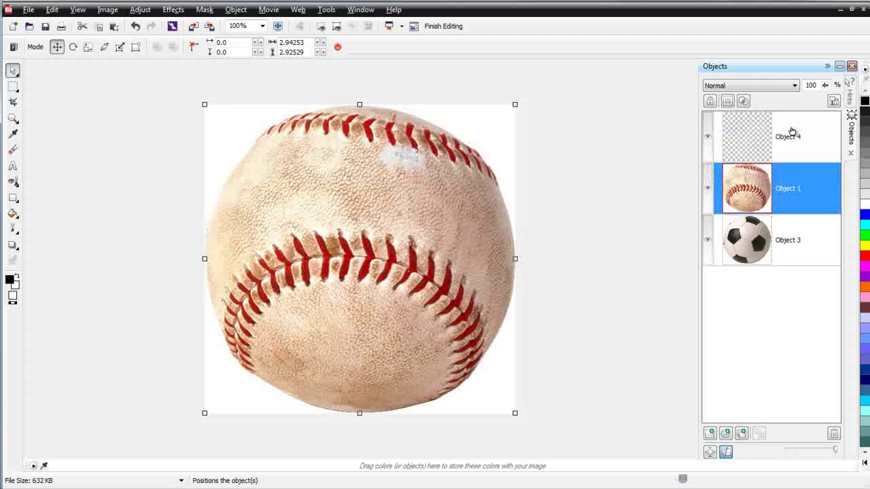
Add a Grayscale lens over the baseball with Reds -114, Yellows 23 and Blues -200.
left_click(726, 435)
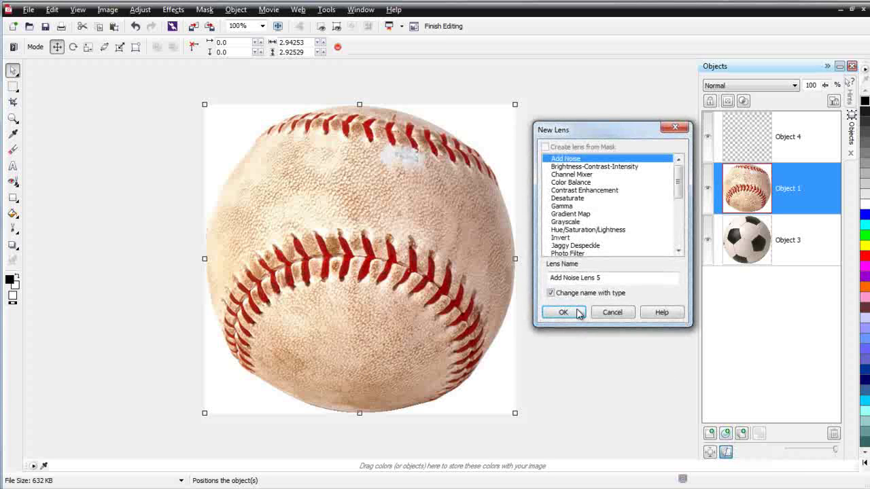
left_click(576, 222)
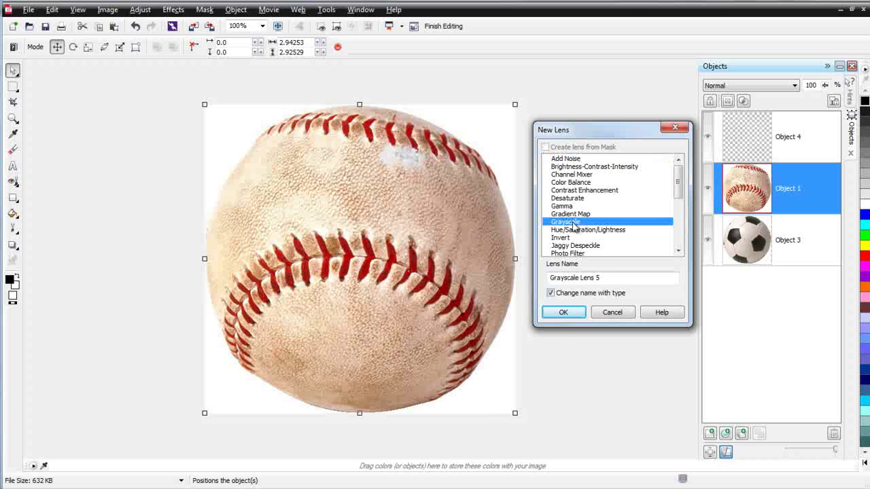
left_click(564, 313)
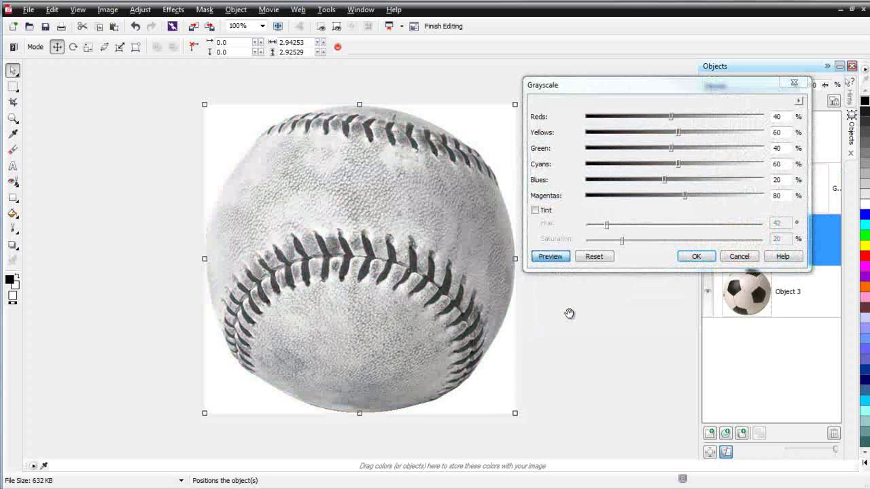
left_click_drag(662, 92, 686, 234)
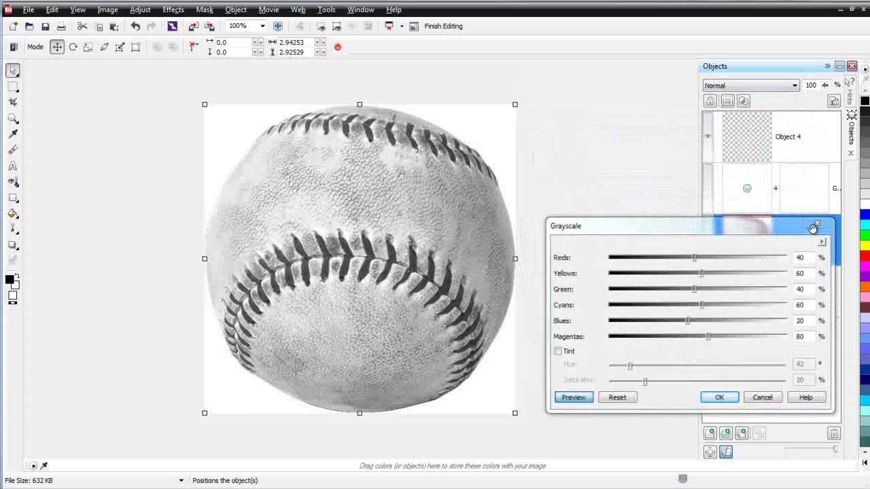
left_click_drag(791, 228, 822, 280)
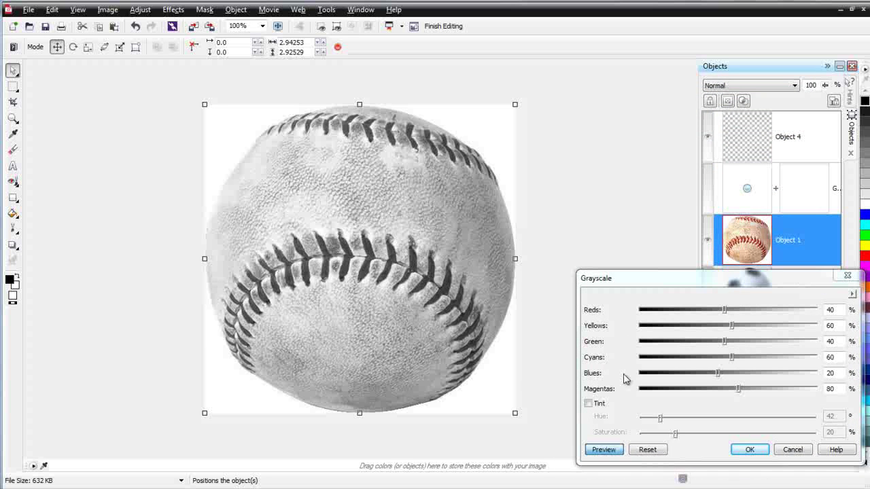
left_click_drag(718, 374, 641, 375)
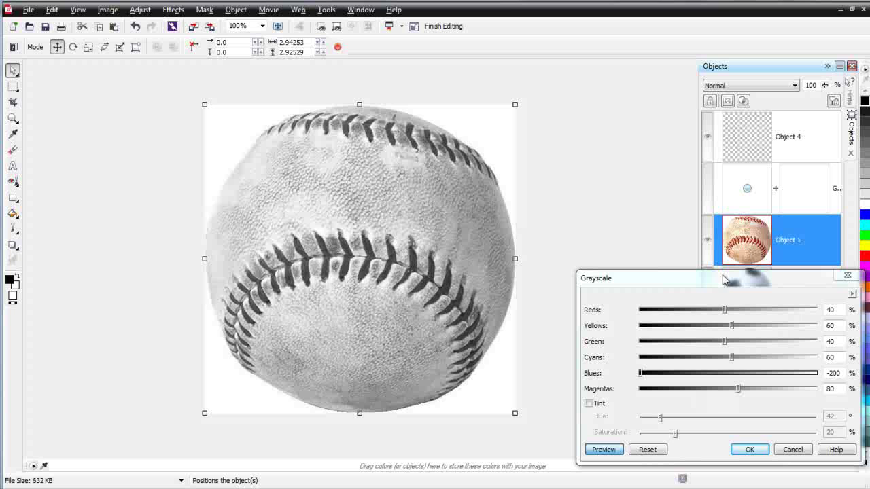
left_click_drag(725, 310, 682, 314)
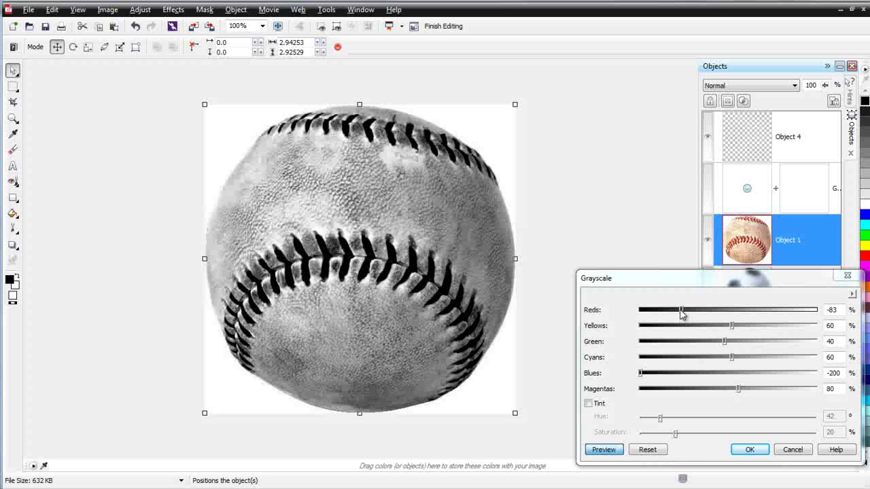
left_click_drag(682, 313, 670, 311)
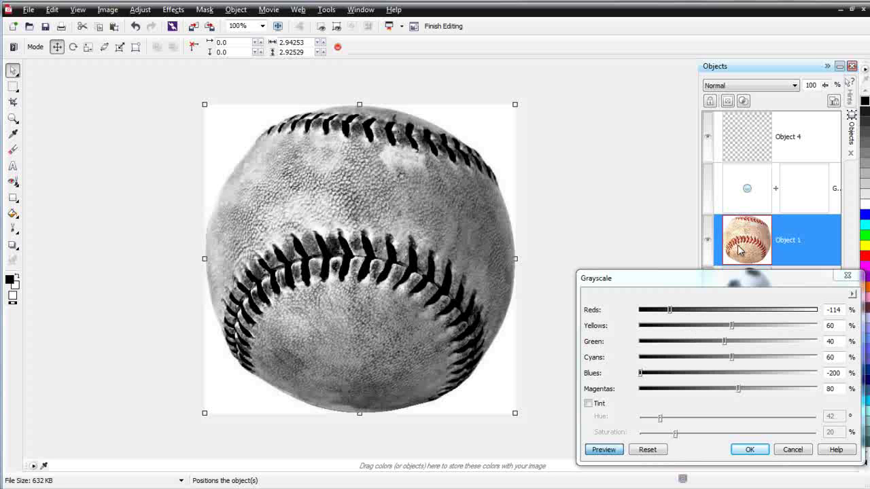
left_click_drag(733, 327, 656, 327)
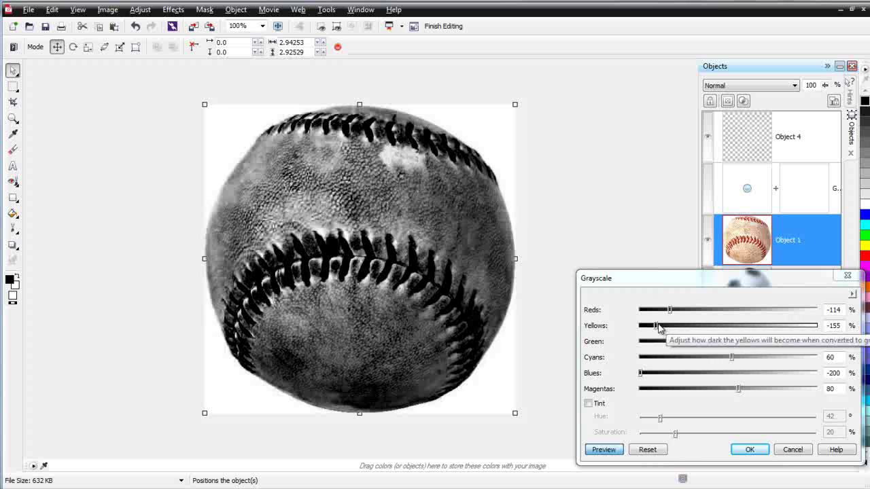
left_click_drag(657, 327, 720, 327)
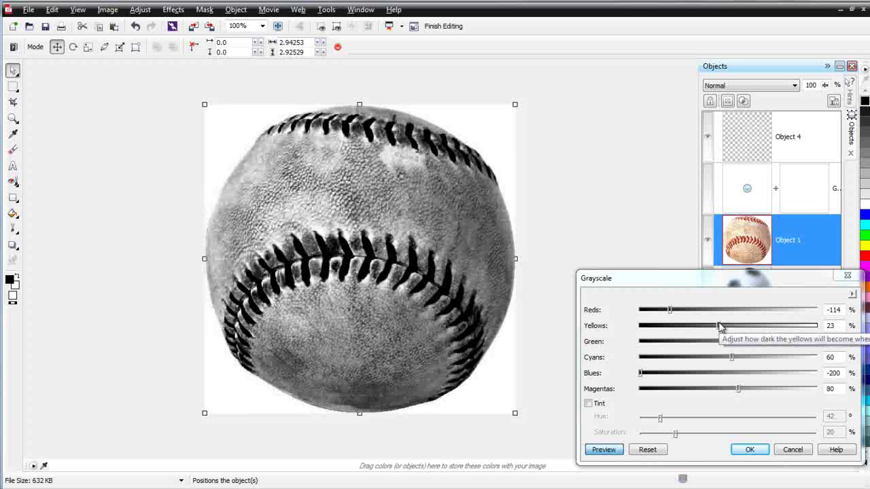
left_click(749, 450)
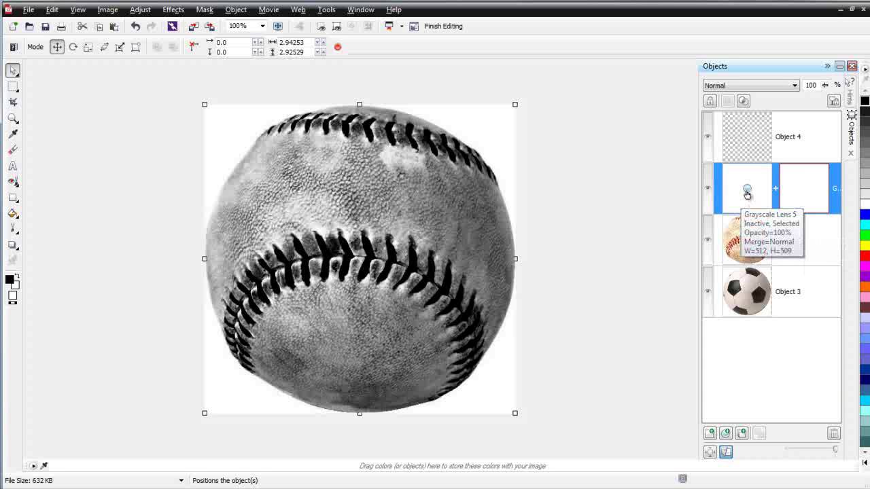
Reopen the Grayscale lens settings and close them unchanged.
double_click(746, 195)
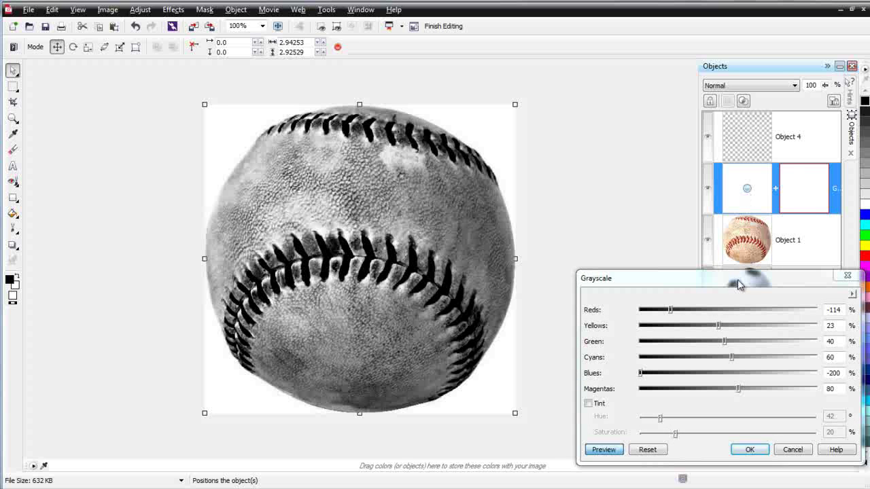
left_click_drag(739, 284, 605, 191)
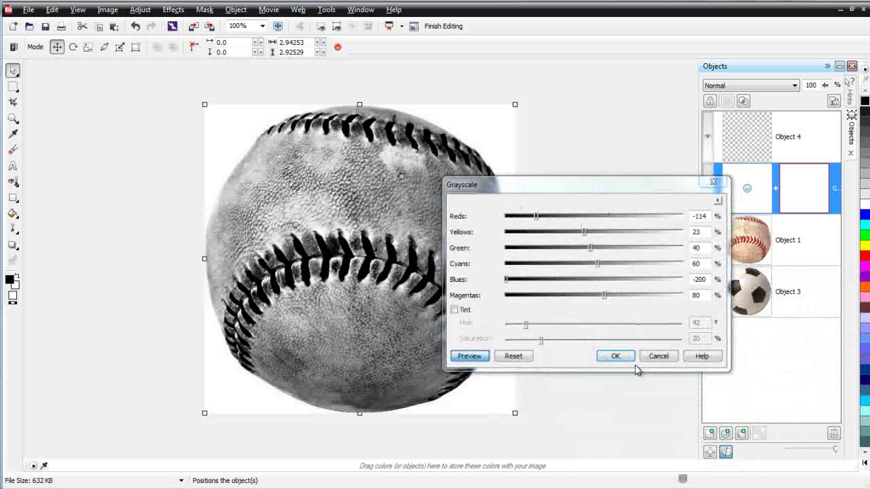
left_click(657, 364)
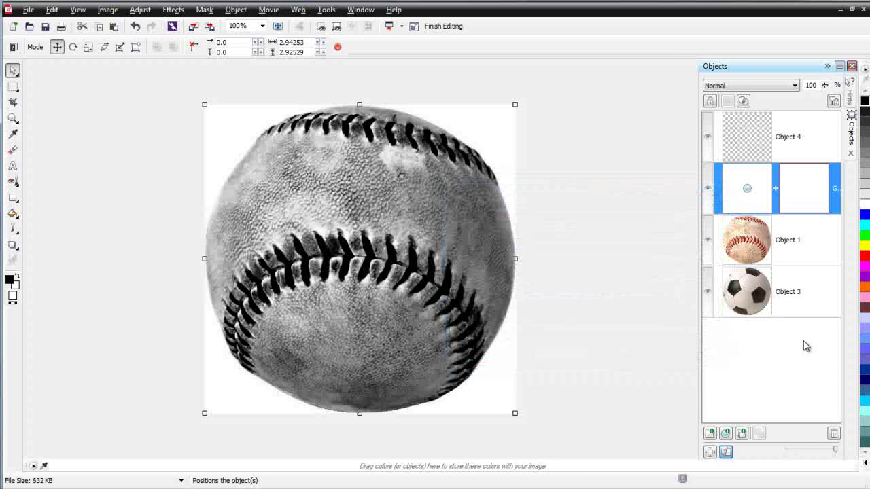
Create a new group with the lens, soccer ball and baseball, placing the lens above Object 1.
left_click(742, 435)
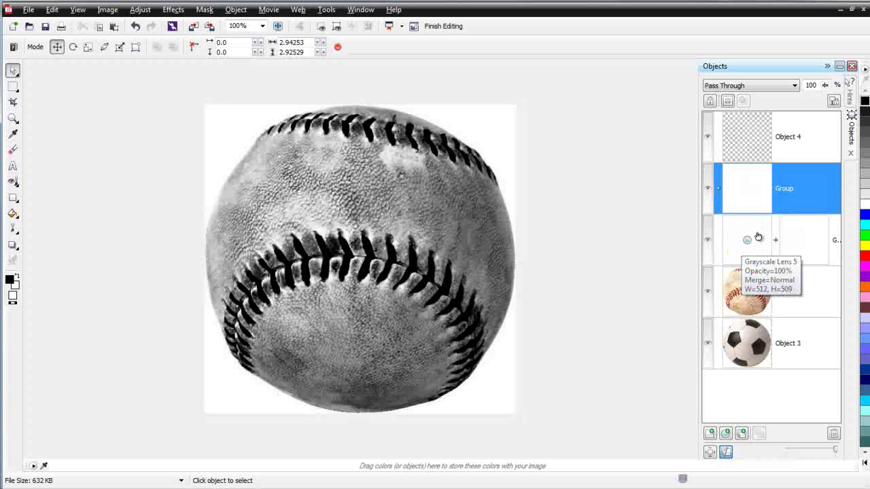
left_click_drag(726, 242, 734, 197)
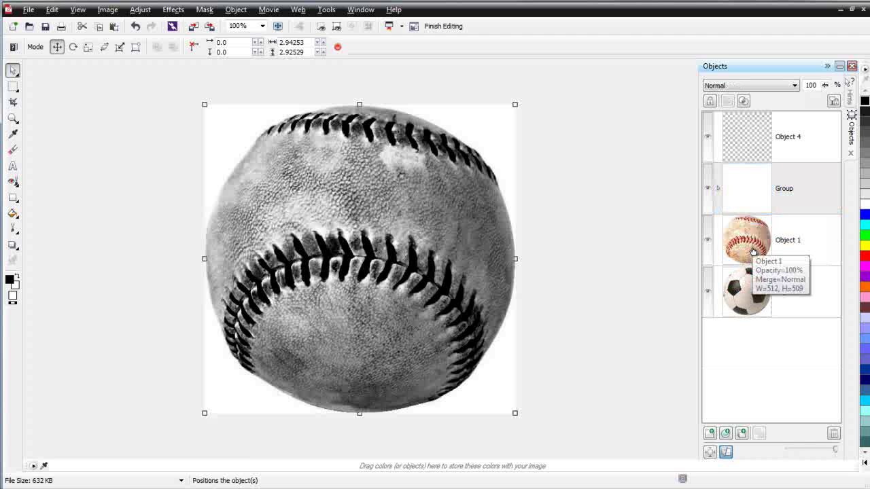
mouse_move(753, 253)
left_mouse_down()
mouse_move(748, 204)
mouse_move(747, 241)
left_mouse_up()
left_click(750, 278)
left_click_drag(749, 278, 749, 199)
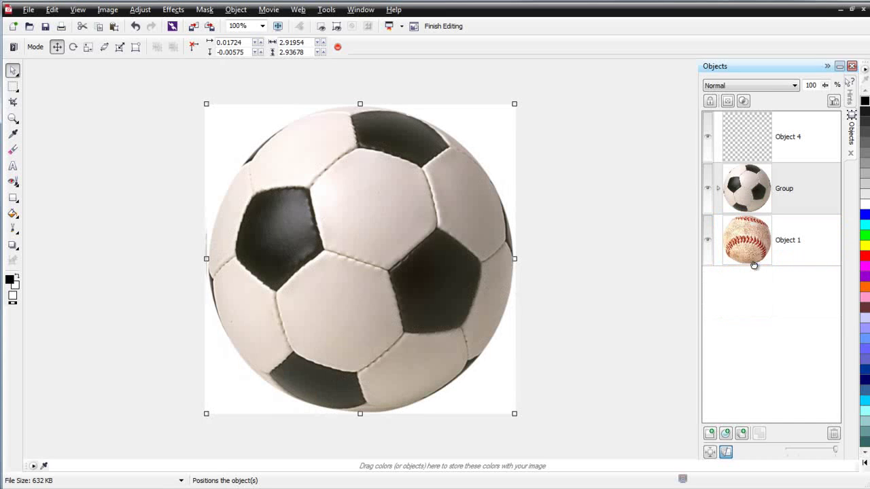
left_click(748, 242)
left_click_drag(747, 242, 776, 189)
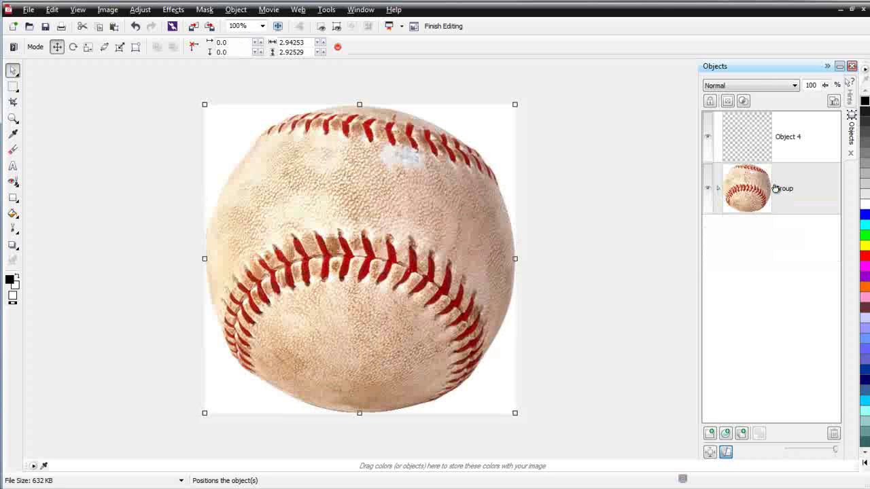
left_click(717, 192)
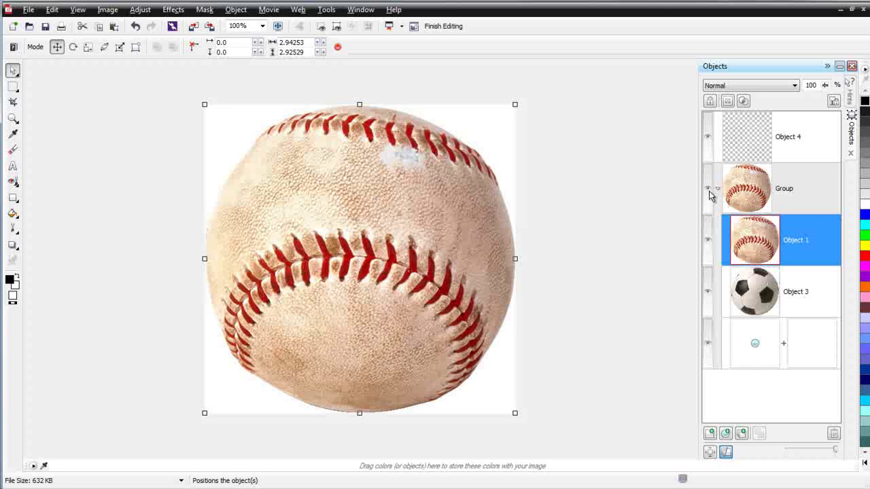
mouse_move(756, 351)
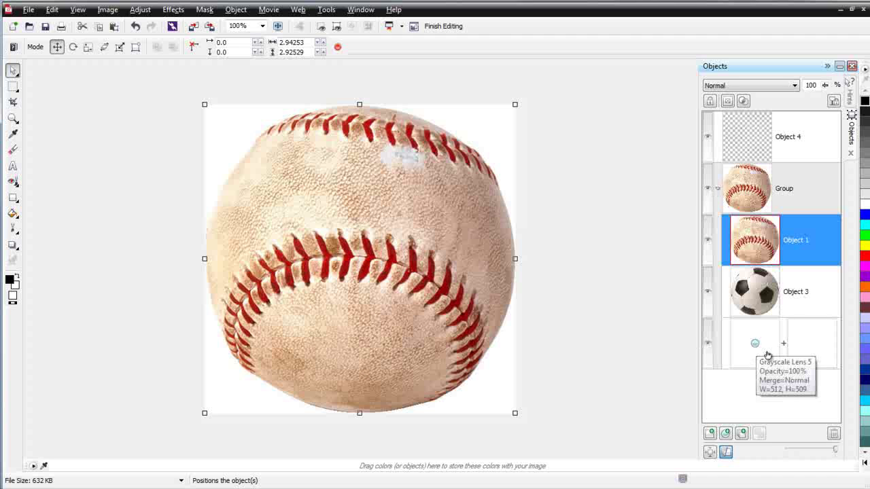
left_click_drag(757, 352, 774, 227)
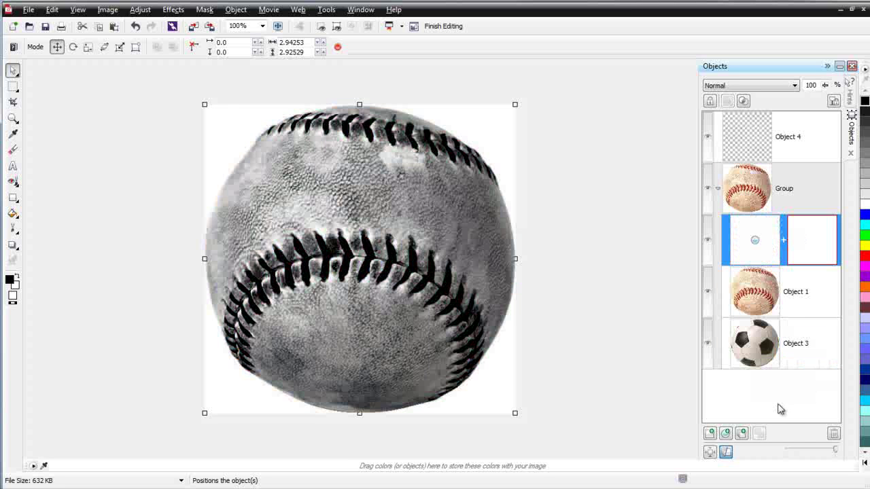
Set the baseball object (Object 1) to 42% opacity and save the image.
left_click(762, 292)
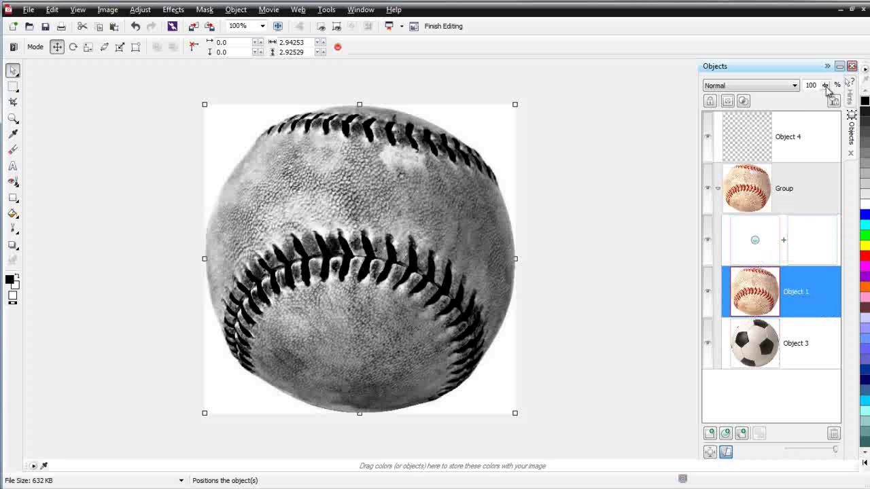
left_click_drag(824, 86, 796, 103)
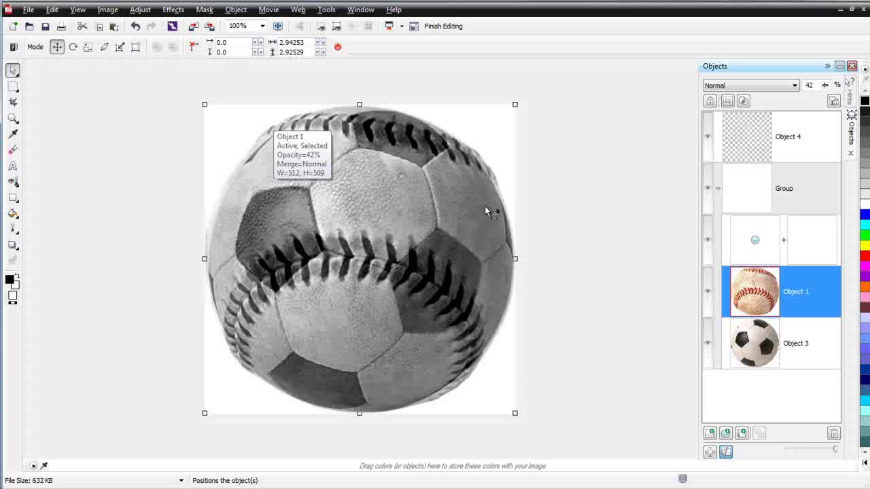
left_click(45, 26)
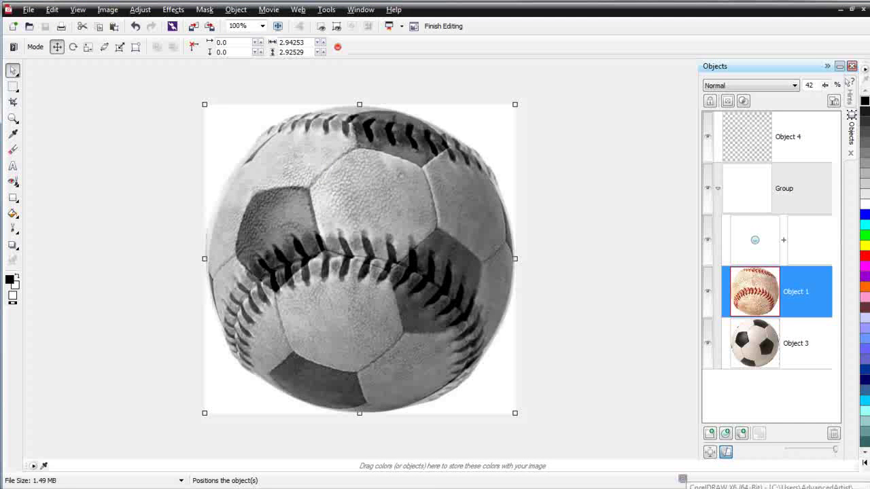
left_click(688, 487)
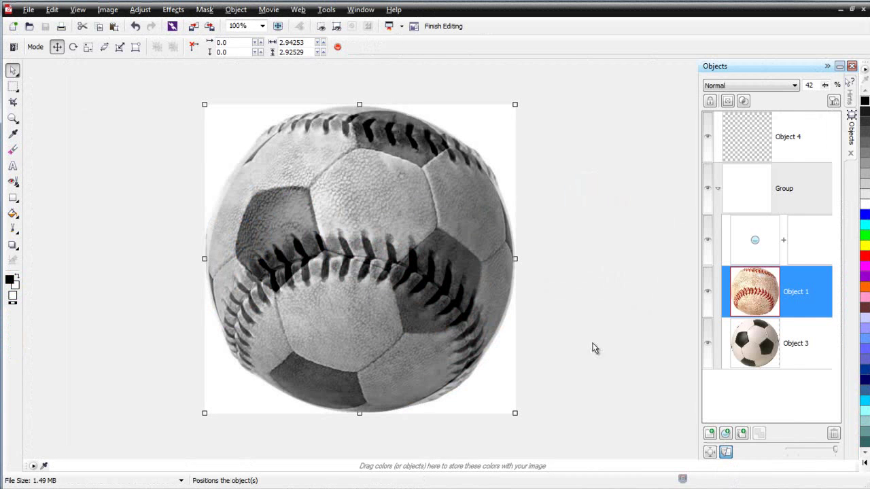
Combine the lens, baseball and soccer ball objects into one object and save.
left_click(810, 234)
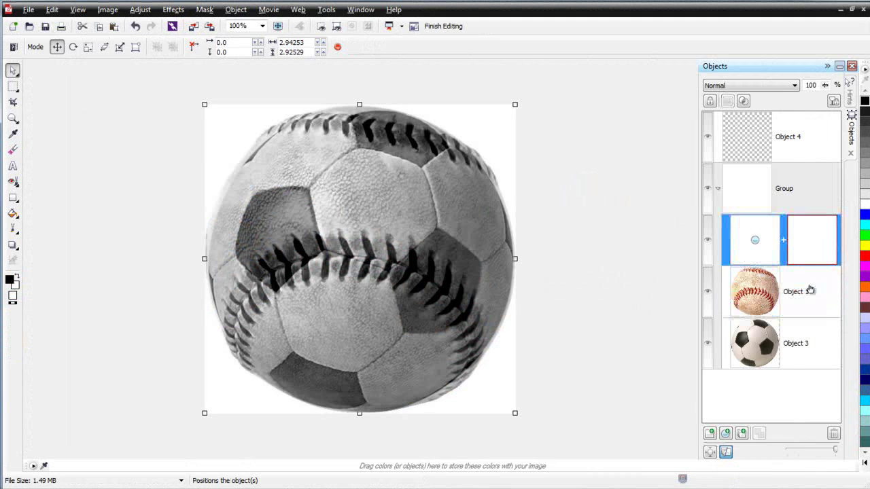
left_click(809, 288, "shift")
left_click(804, 332, "shift")
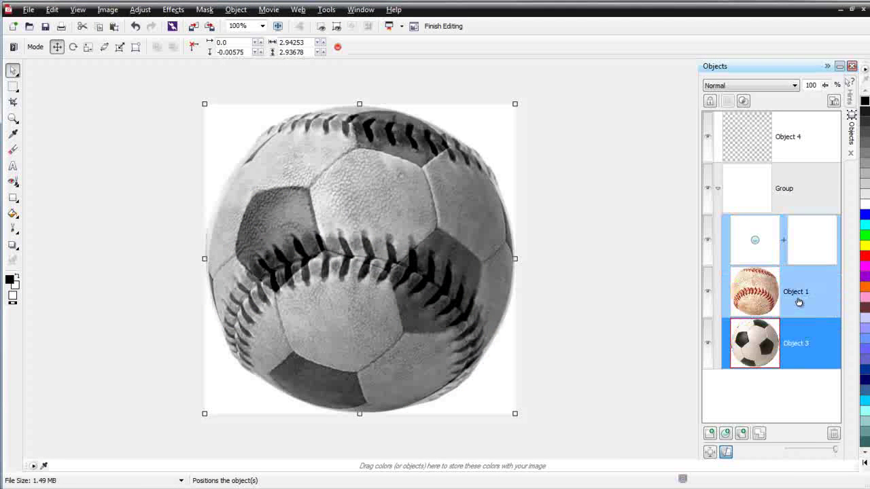
right_click(800, 304)
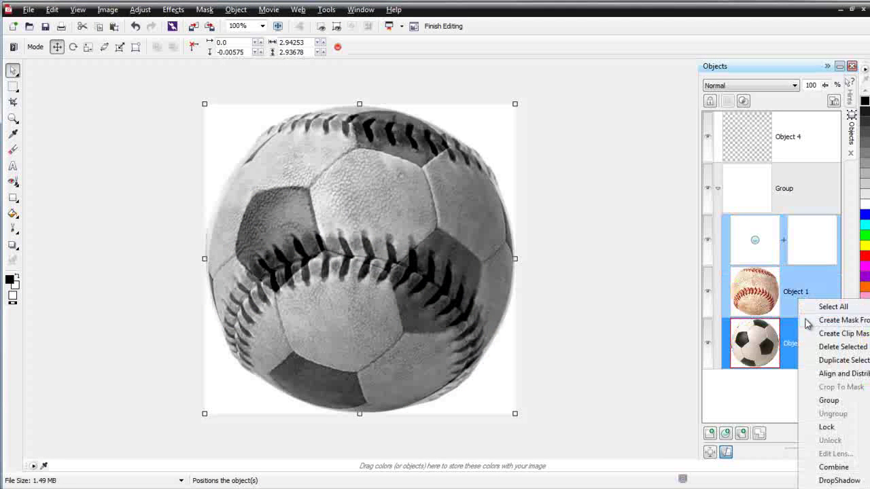
mouse_move(832, 468)
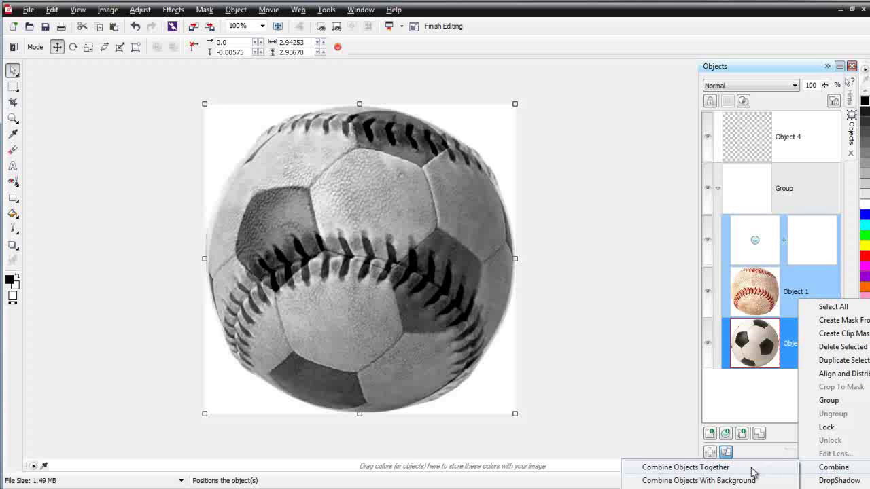
left_click(707, 466)
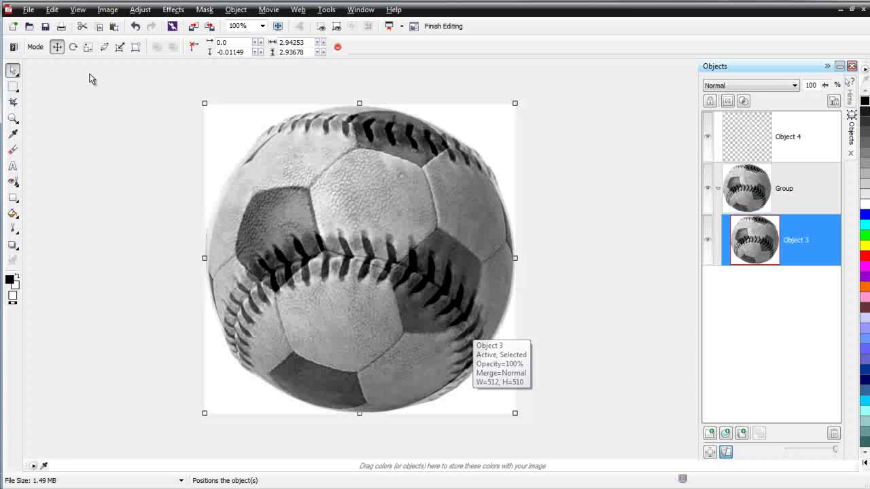
left_click(45, 26)
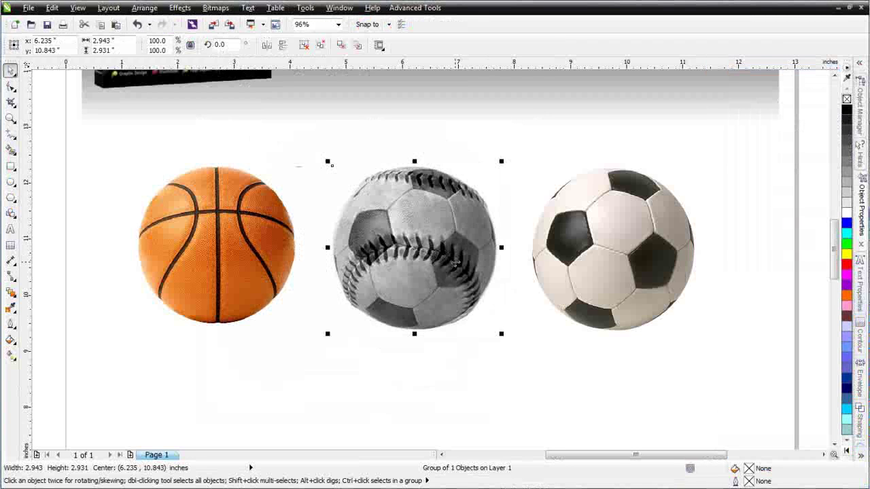
Scale the blended ball up to 629.6% and place it to the right of the page.
scroll(424, 253, "down", 3)
left_click_drag(415, 251, 660, 249)
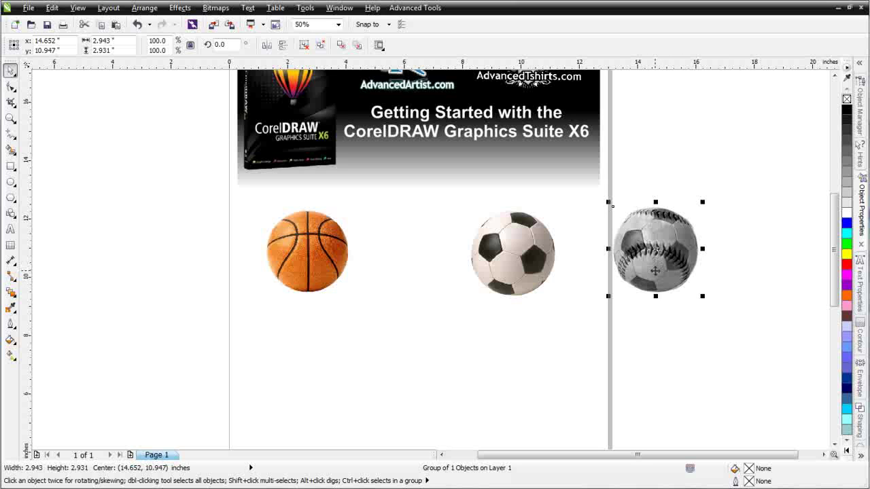
left_click_drag(654, 270, 554, 377)
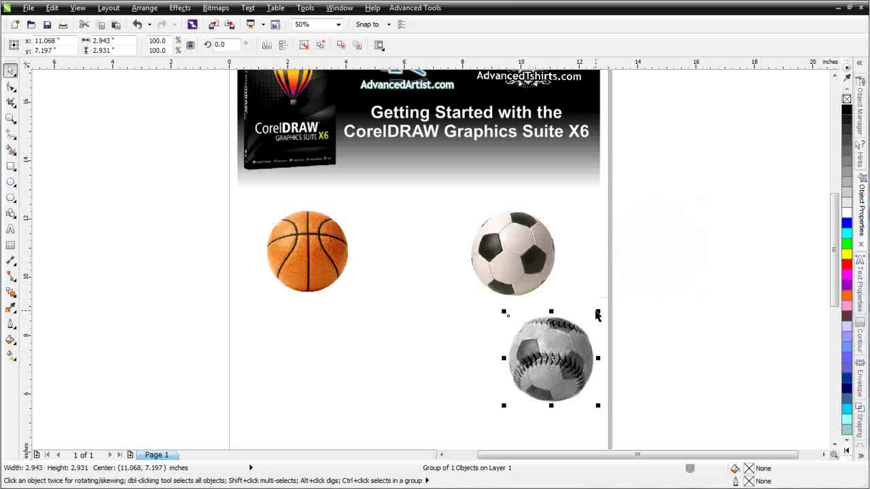
left_click_drag(597, 310, 743, 142)
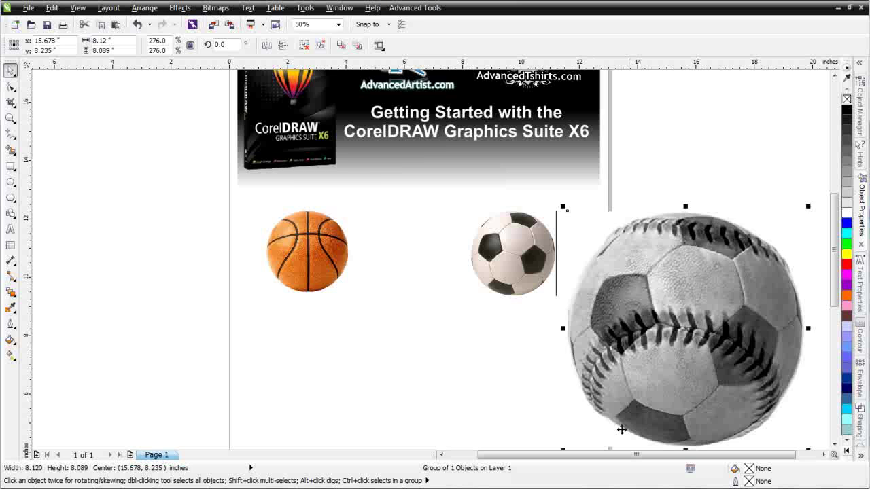
scroll(612, 404, "down", 1)
left_click_drag(458, 244, 409, 356)
left_click_drag(480, 272, 633, 121)
left_click_drag(606, 169, 723, 196)
Apply Fashion Factory 3's MONOCHROME 300 DPI conversion to the blended ball.
left_click(416, 8)
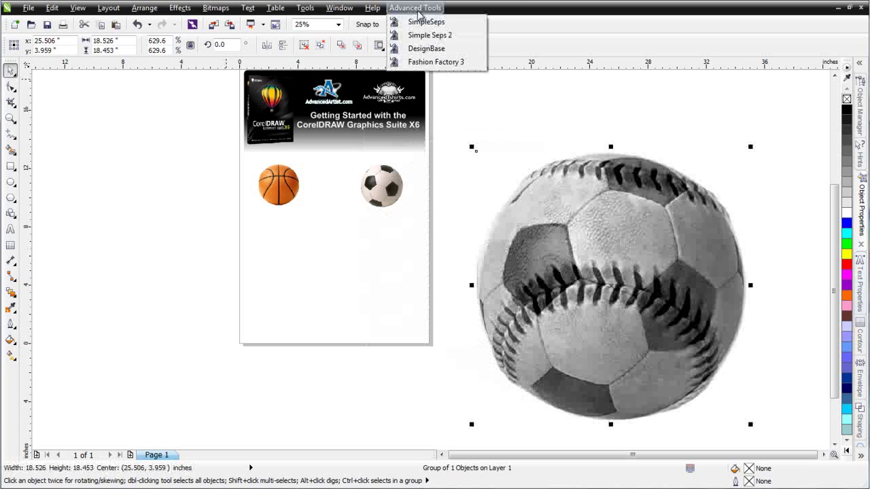
left_click(437, 129)
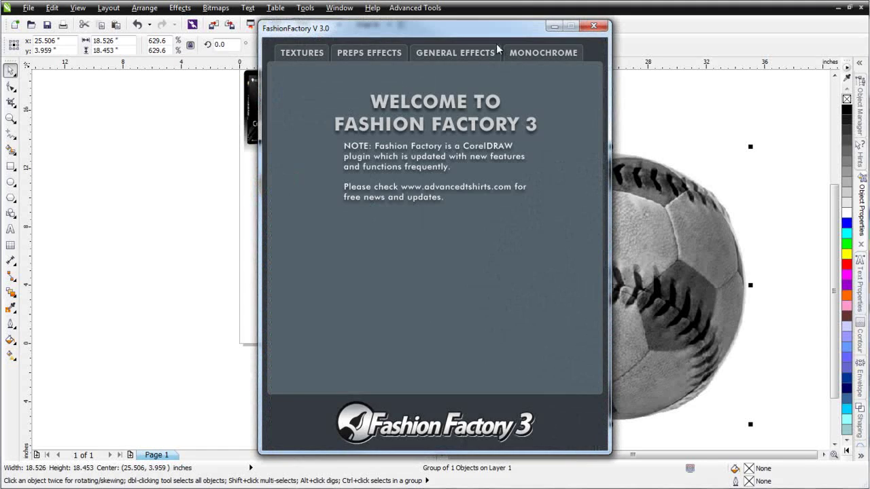
left_click(541, 53)
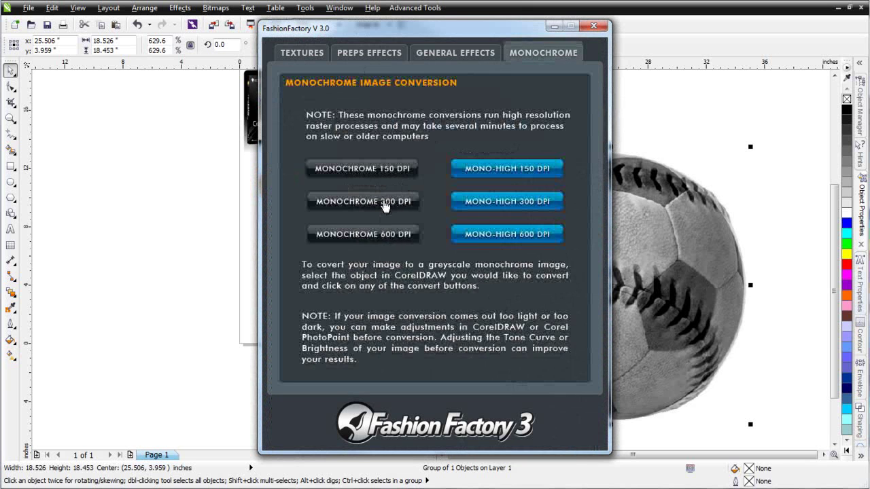
left_click(385, 204)
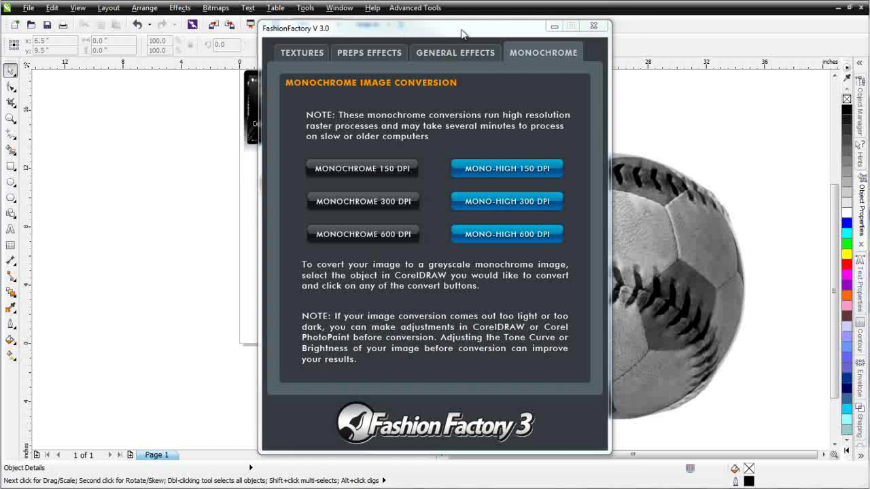
left_click_drag(460, 35, 252, 27)
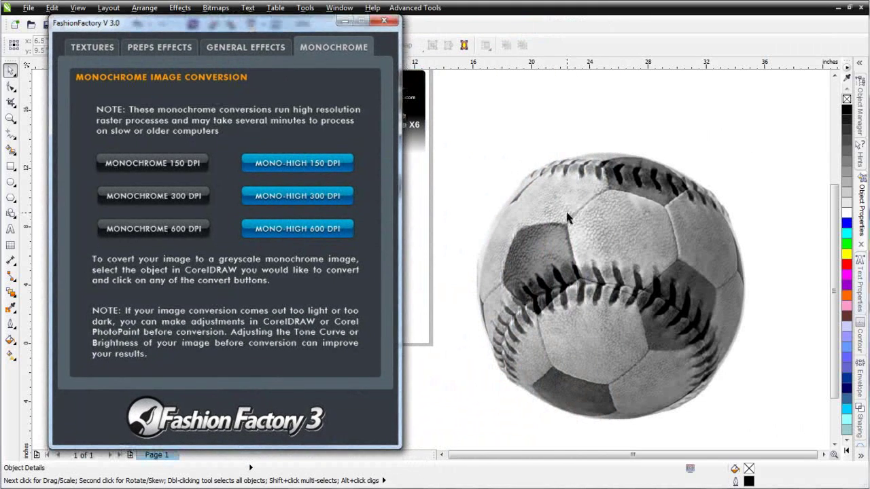
Give the monochrome ball no fill and a black outline colour.
left_click(592, 275)
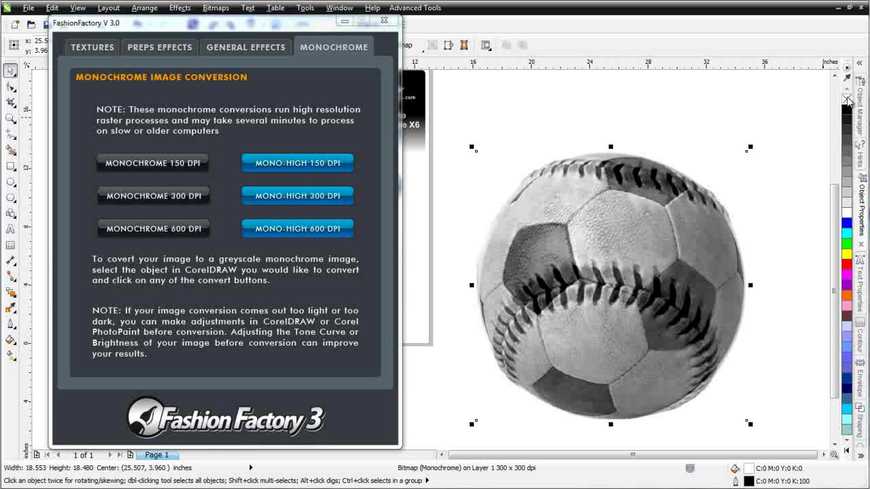
left_click(847, 99)
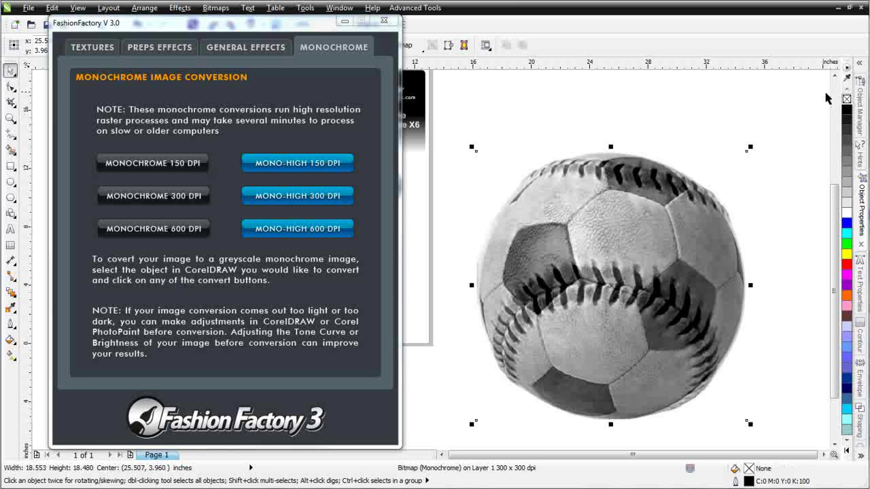
right_click(847, 225)
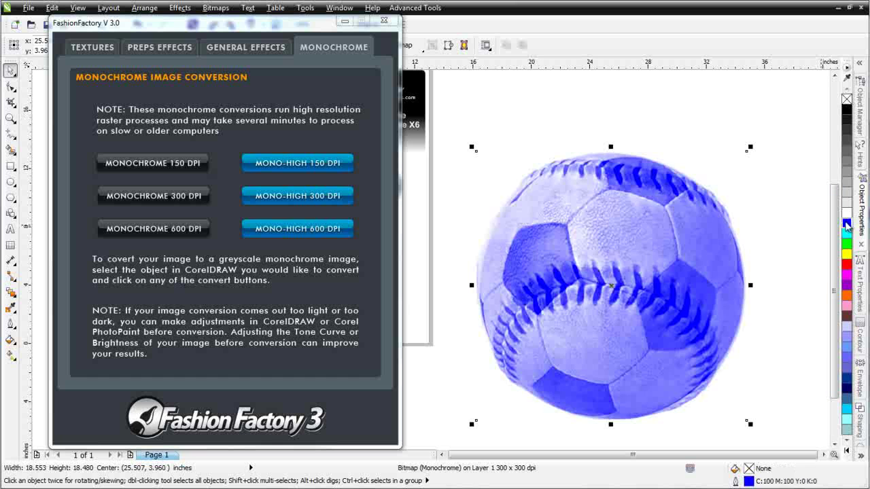
right_click(846, 253)
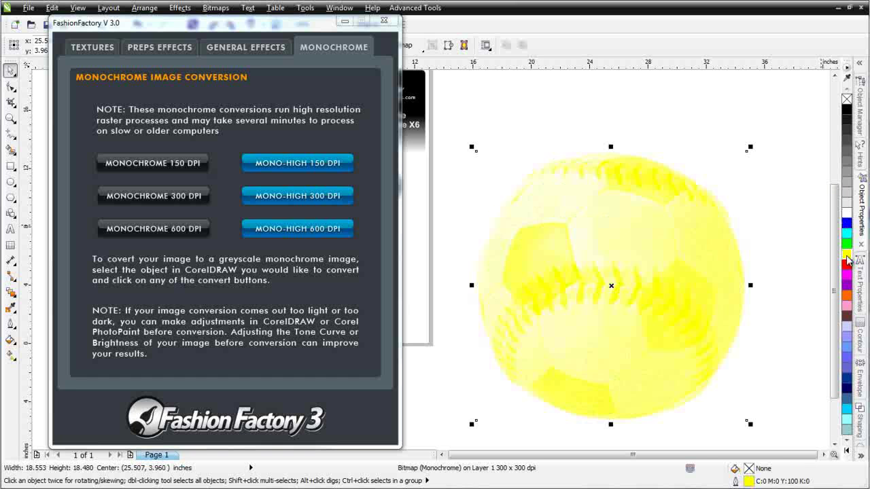
right_click(845, 110)
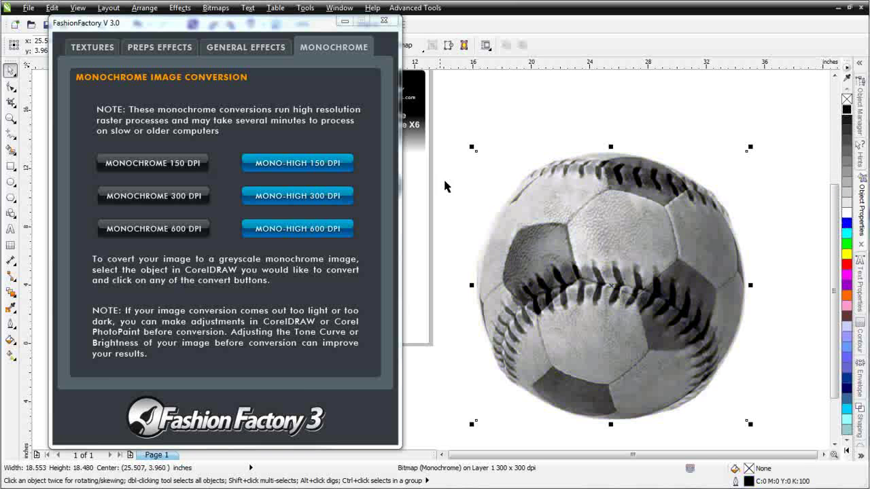
Minimize the plugin window, delete the small soccer ball and select the basketball.
left_click(345, 21)
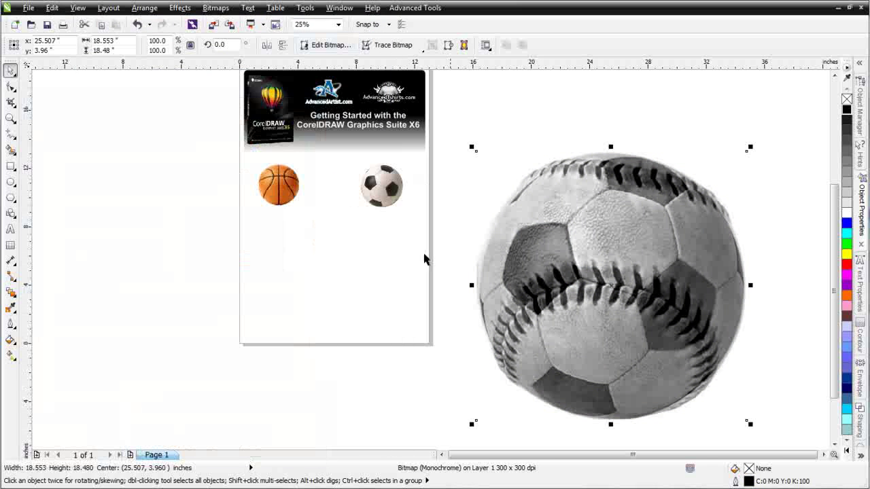
left_click(386, 197)
key("Delete")
left_click(278, 189)
Delete the basketball and draw an ellipse sized to closely frame the blended ball.
key("Delete")
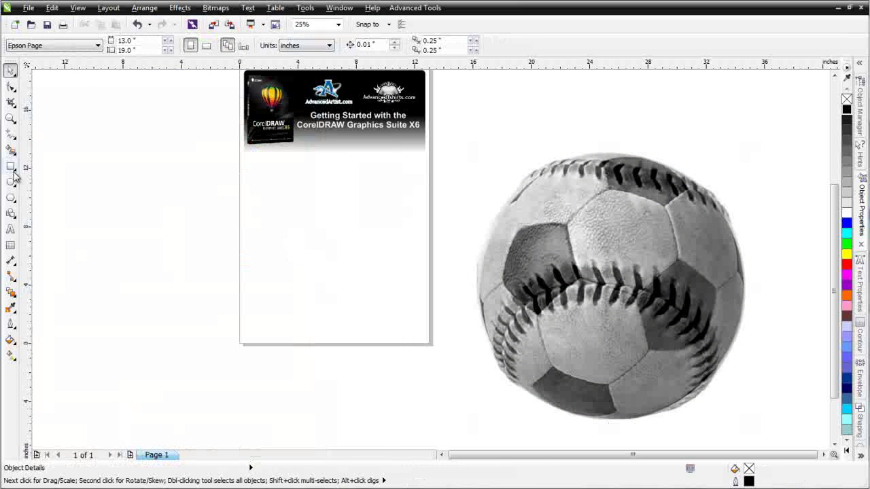
left_click(10, 181)
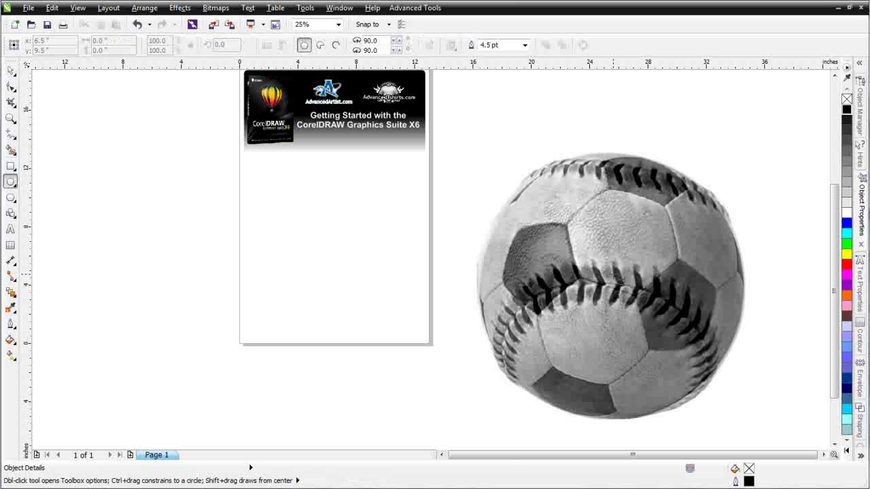
left_click_drag(615, 275, 669, 414)
left_click(11, 70)
left_click_drag(615, 275, 618, 288)
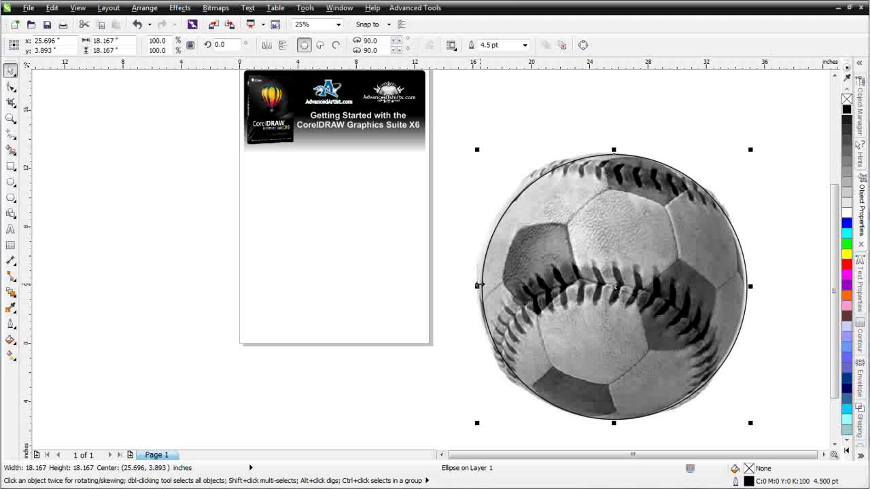
left_click_drag(479, 287, 474, 286)
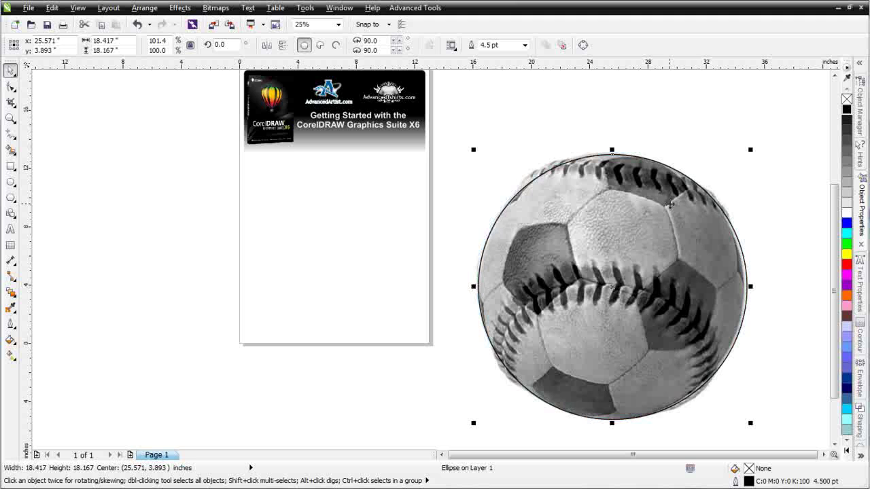
left_click_drag(612, 149, 614, 149)
left_click_drag(747, 286, 749, 287)
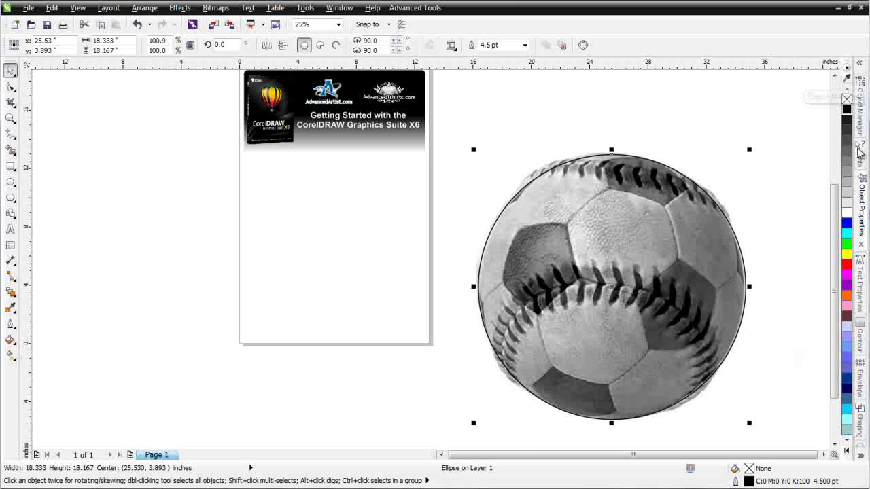
Give the circle a 10.0 mm outline and a white fill.
left_click(863, 202)
left_click(780, 115)
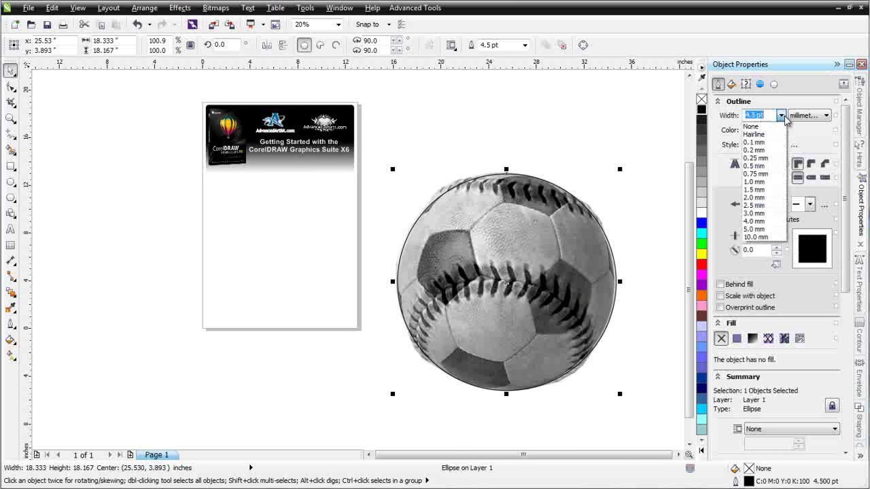
left_click(765, 222)
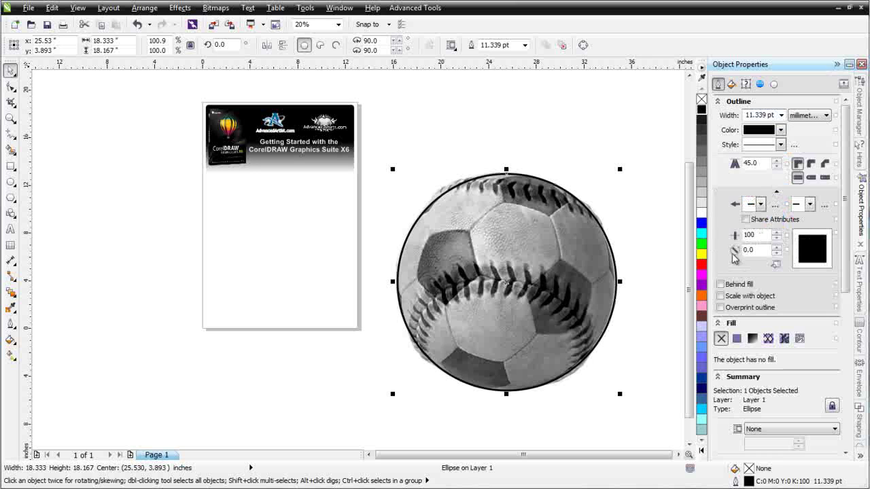
left_click(781, 116)
left_click(755, 237)
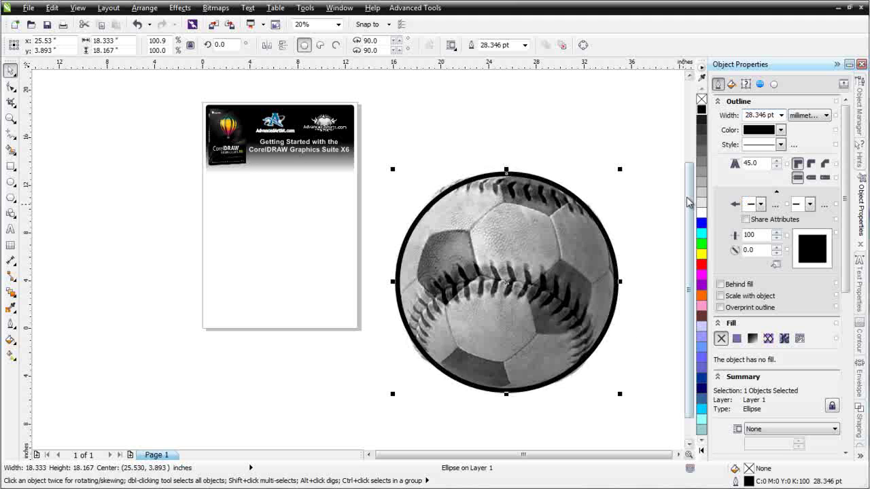
left_click(701, 213)
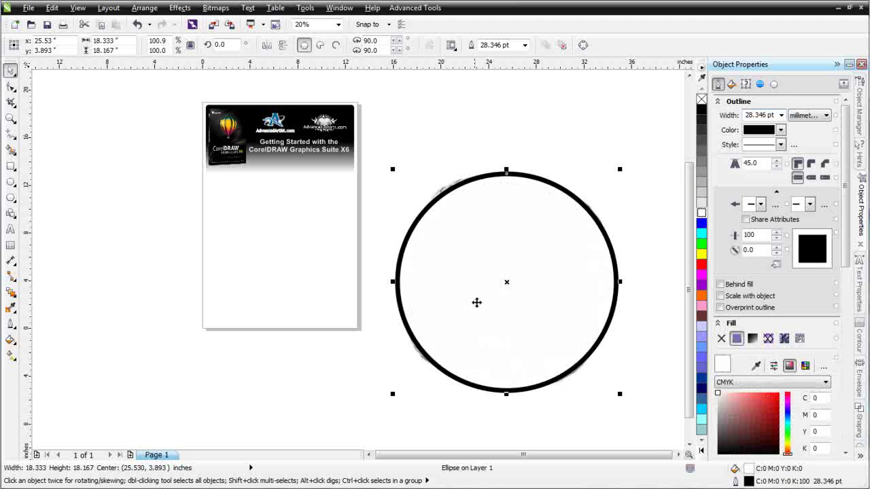
Send the circle to the back of the page behind the ball image.
right_click(510, 282)
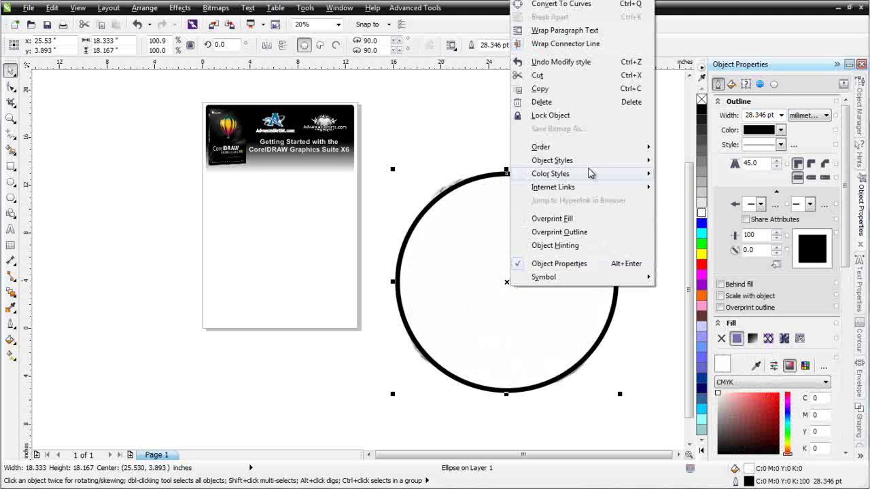
mouse_move(589, 150)
left_click(699, 37)
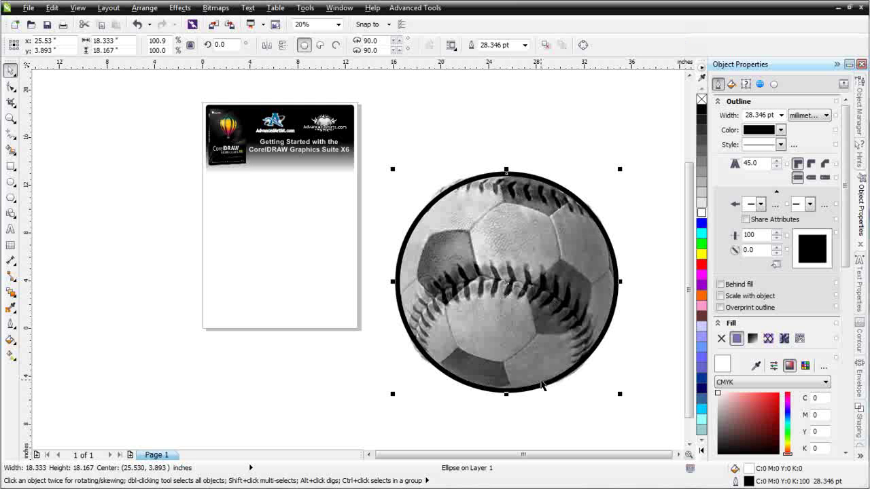
scroll(468, 182, "up", 2)
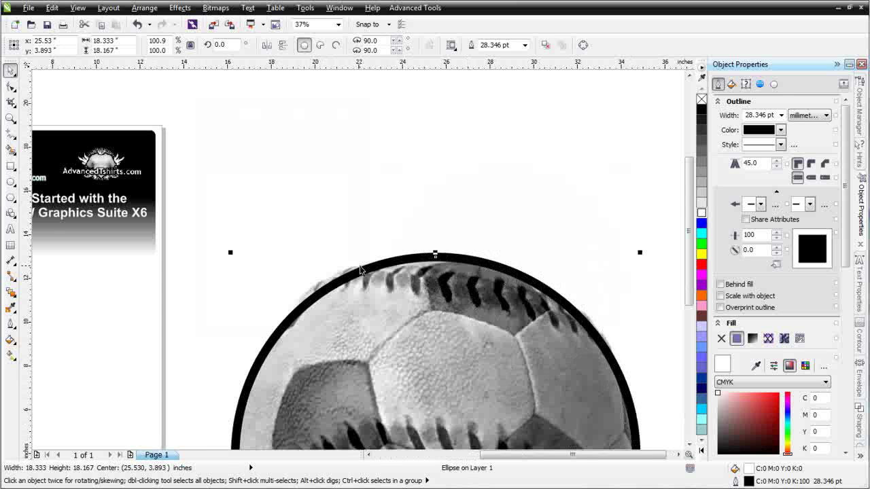
scroll(355, 272, "up", 2)
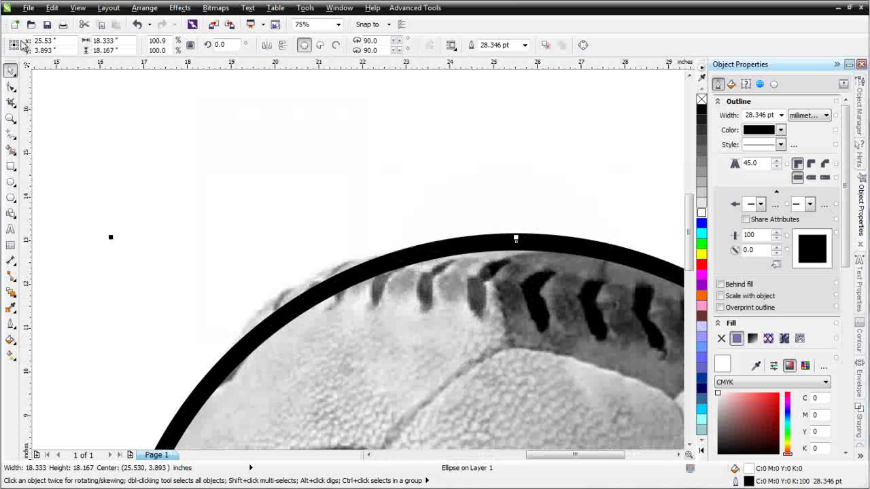
Convert the circle to curves, add two cusp nodes on the upper arc and reshape it.
left_click(11, 86)
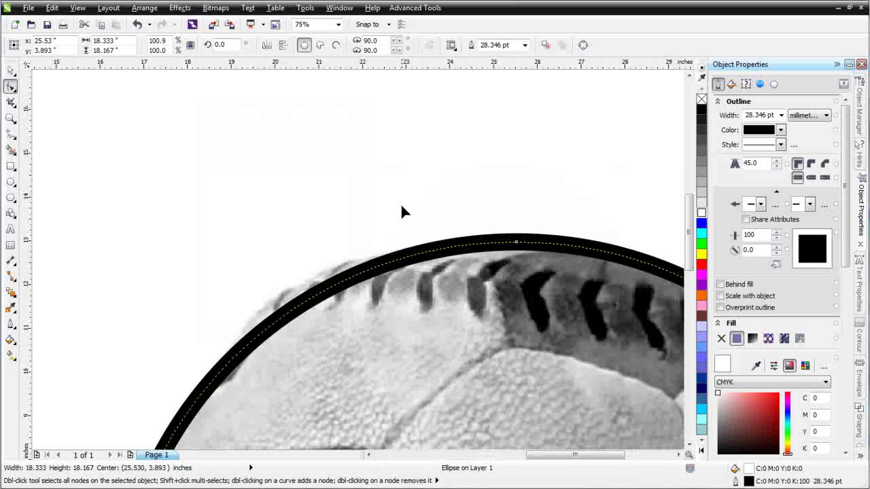
left_click(583, 44)
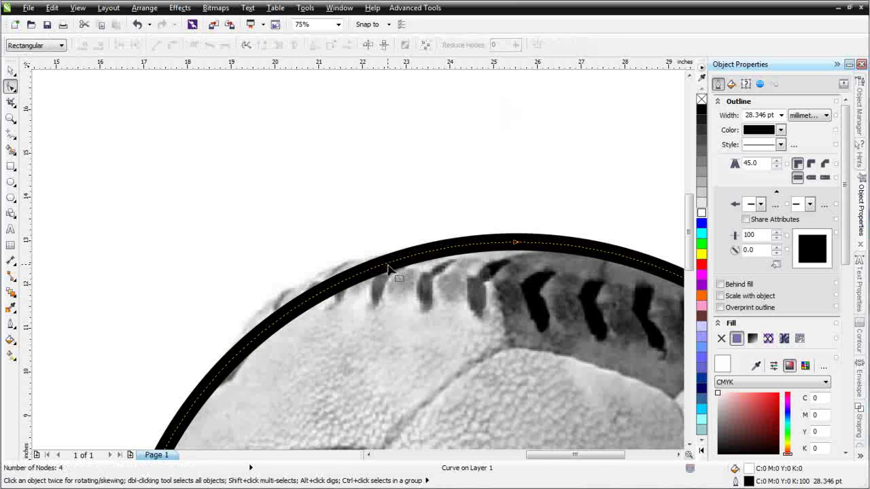
double_click(388, 263)
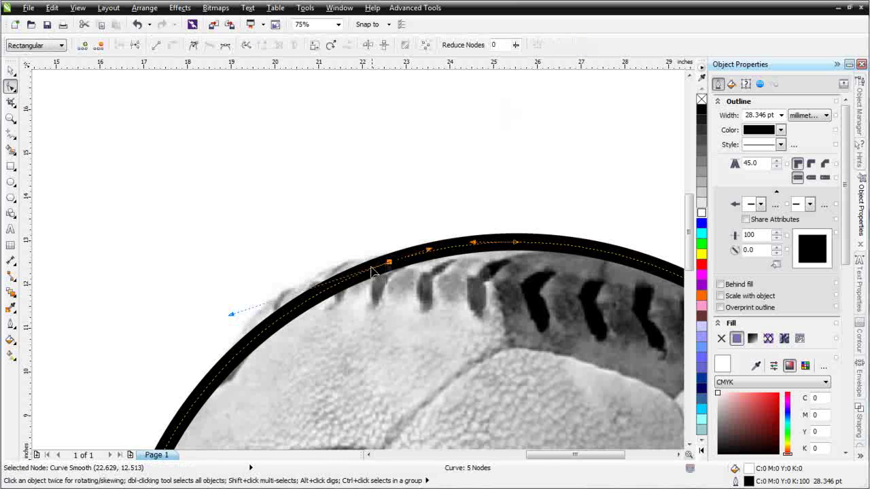
double_click(220, 373)
left_click_drag(142, 202, 414, 394)
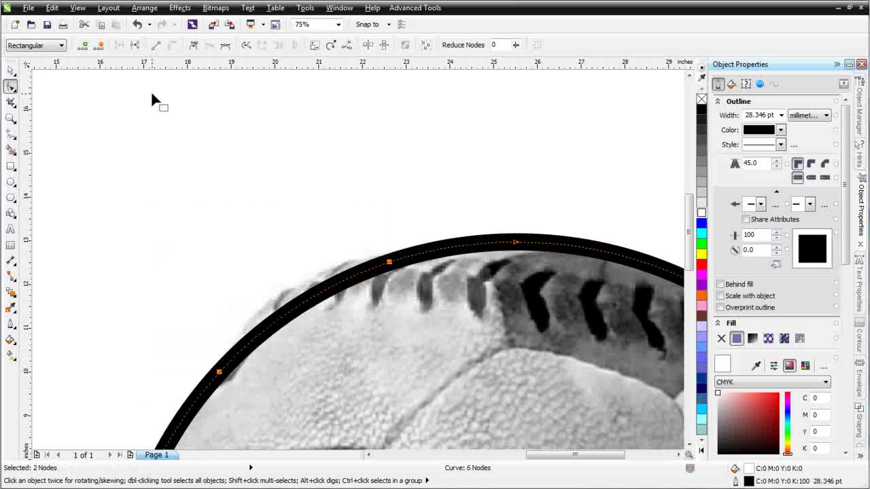
left_click(193, 45)
left_click_drag(311, 301, 288, 288)
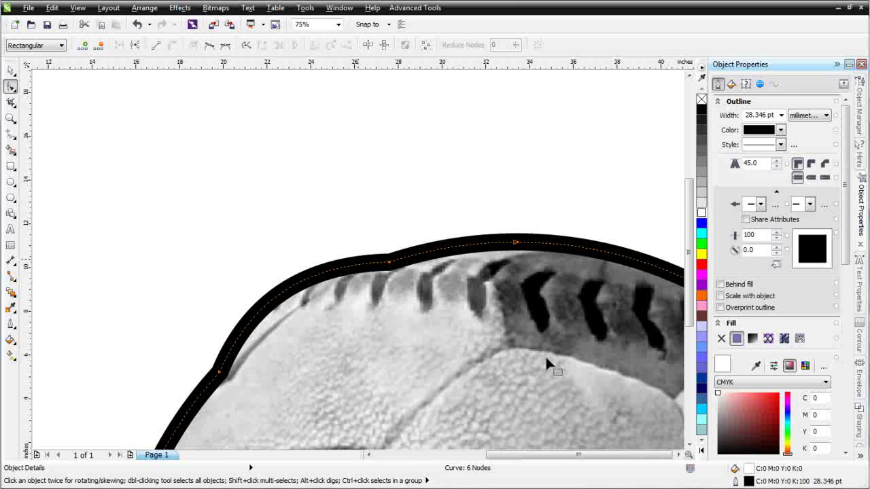
Add two more nodes along the lower-right arc and select them.
key("F3")
scroll(547, 365, "down", 2)
scroll(398, 352, "up", 2)
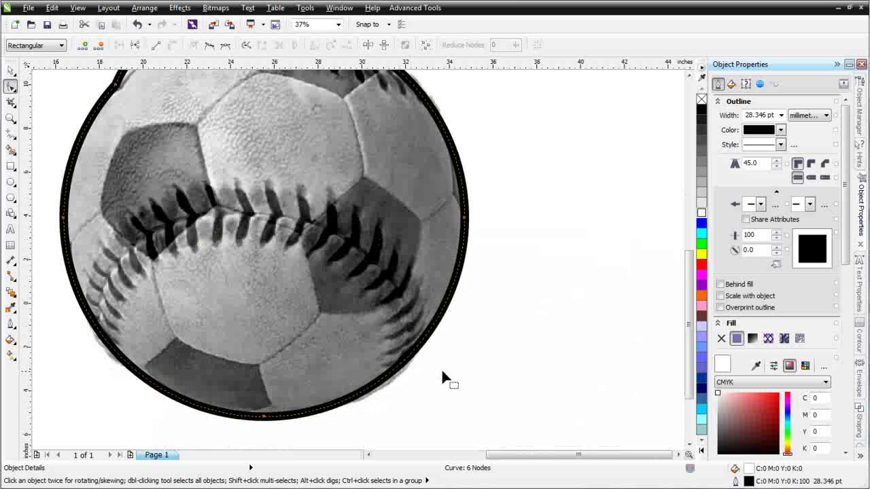
scroll(435, 373, "up", 2)
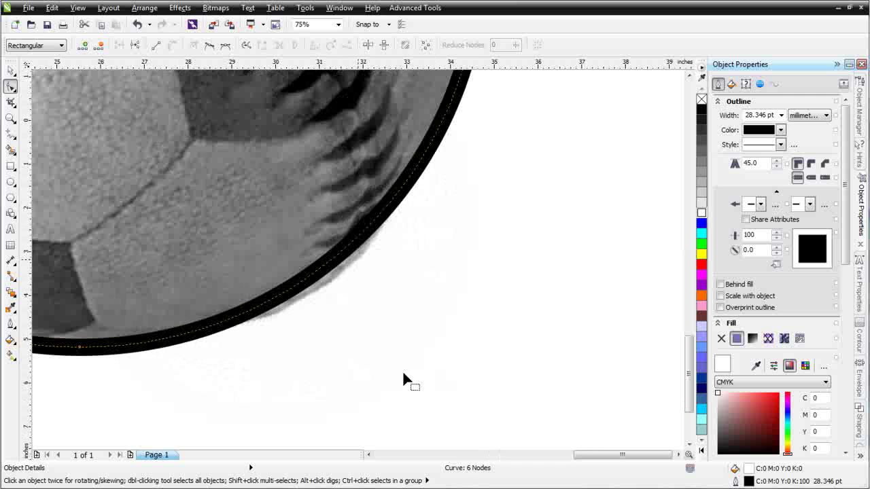
double_click(417, 168)
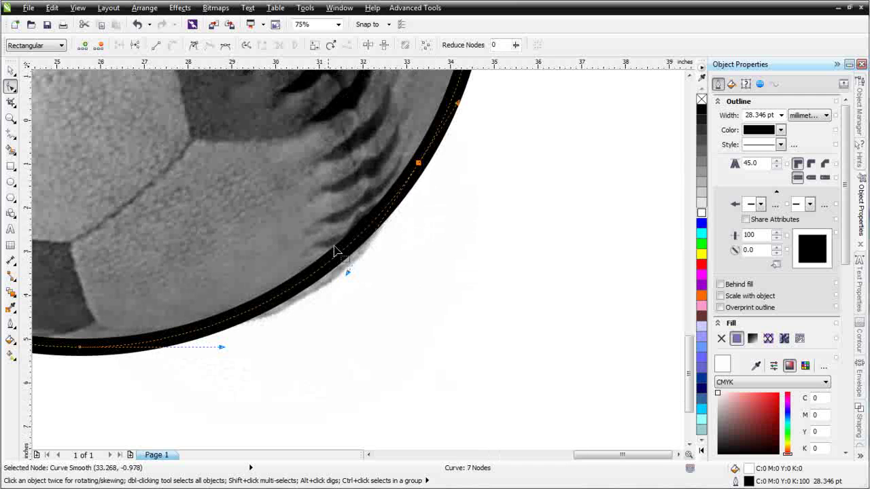
double_click(174, 342)
left_click_drag(475, 151, 147, 381)
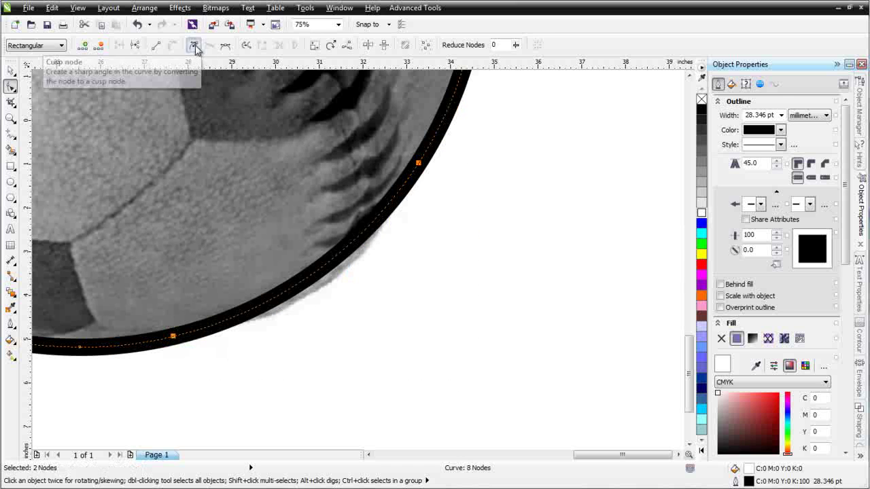
left_click(353, 302)
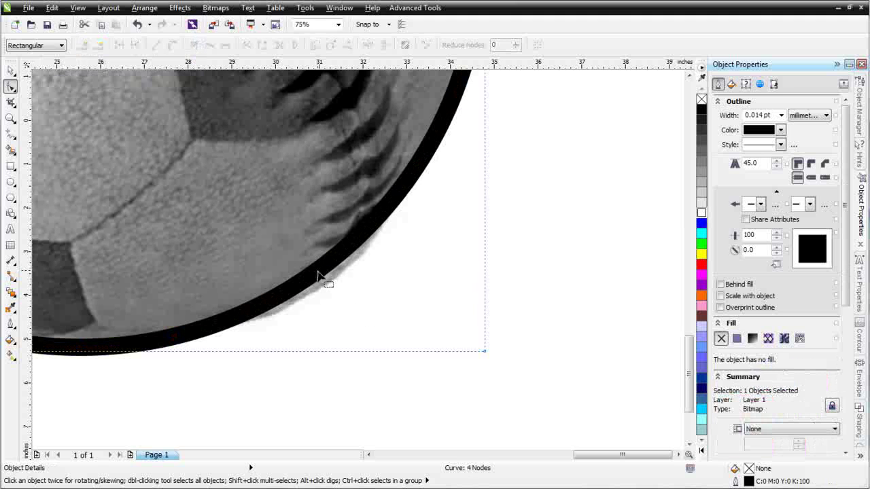
Reselect the black outline curve for editing with the Shape tool.
key("space")
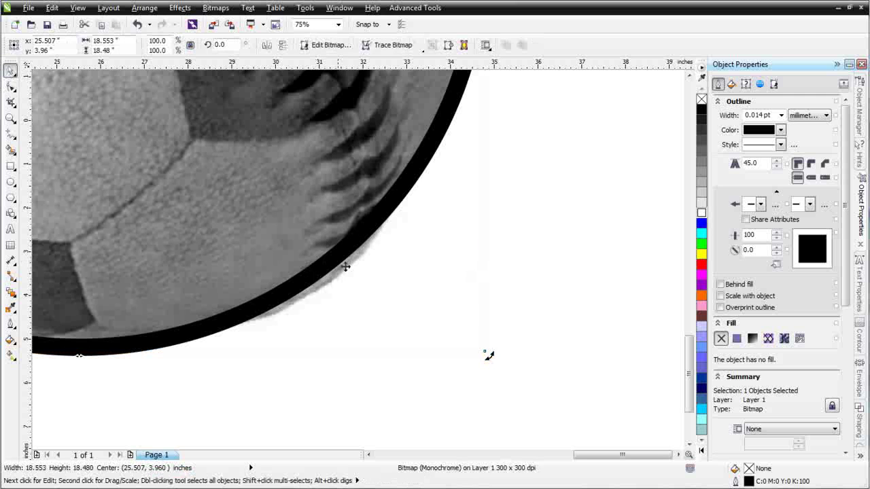
left_click(602, 324)
left_click(340, 253)
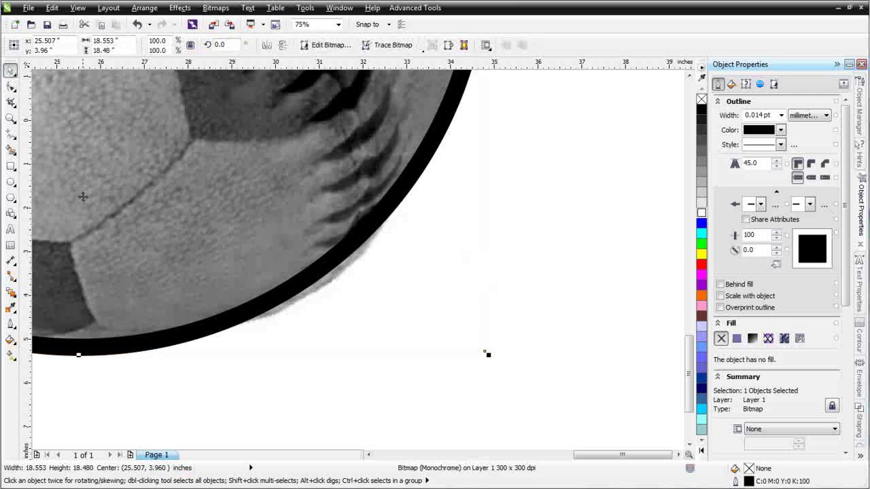
left_click(12, 89)
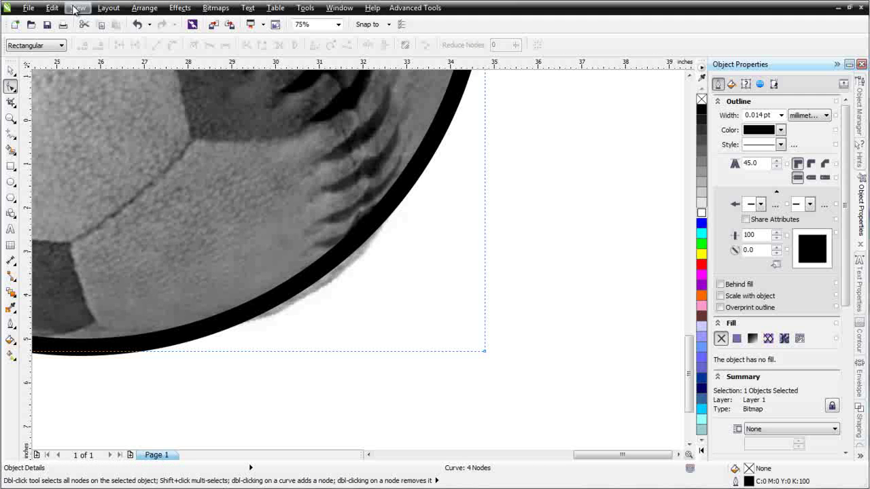
Switch to wireframe view and drag the curve's lower-right segment to follow the ball's edge.
left_click(75, 8)
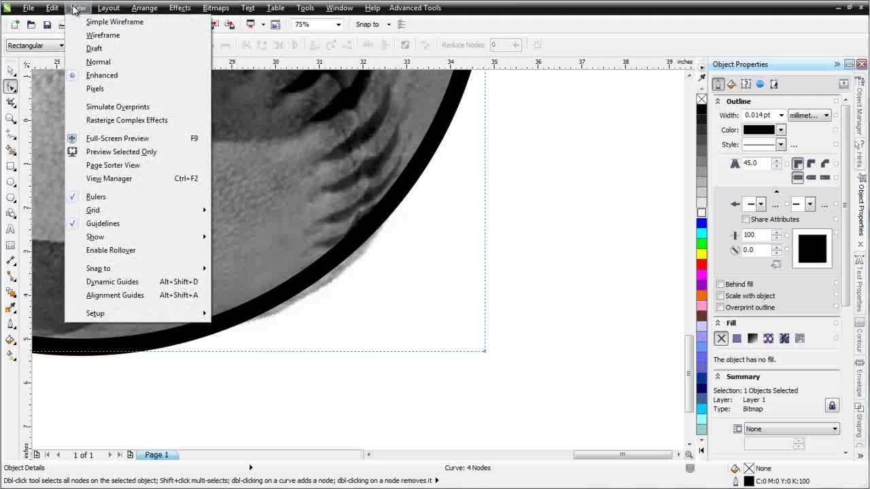
left_click(105, 36)
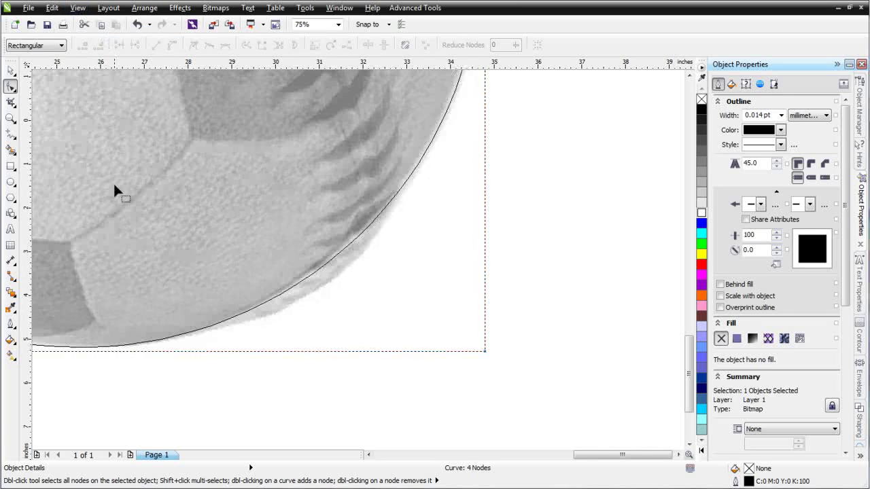
left_click(275, 292)
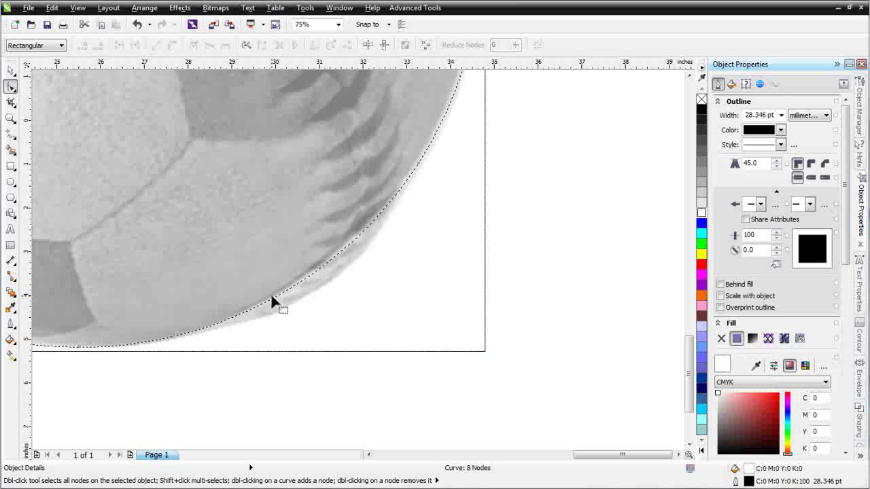
left_click_drag(275, 294, 290, 302)
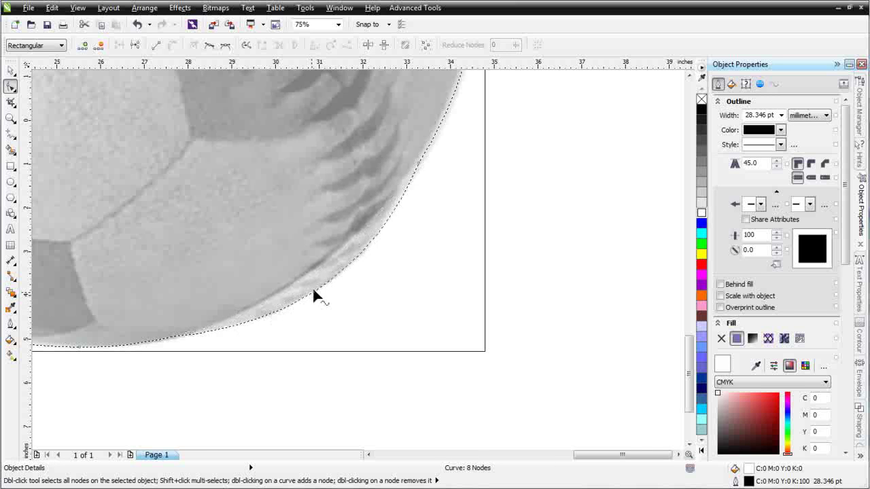
scroll(390, 204, "up", 2)
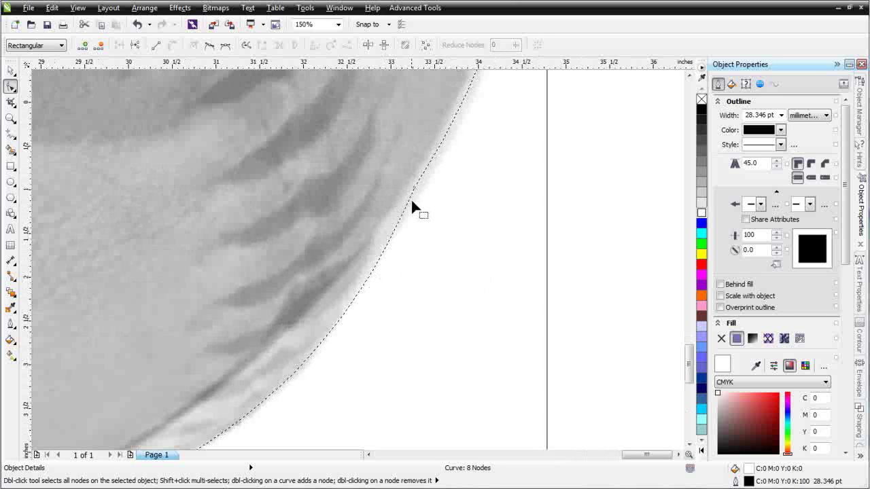
scroll(373, 281, "down", 4)
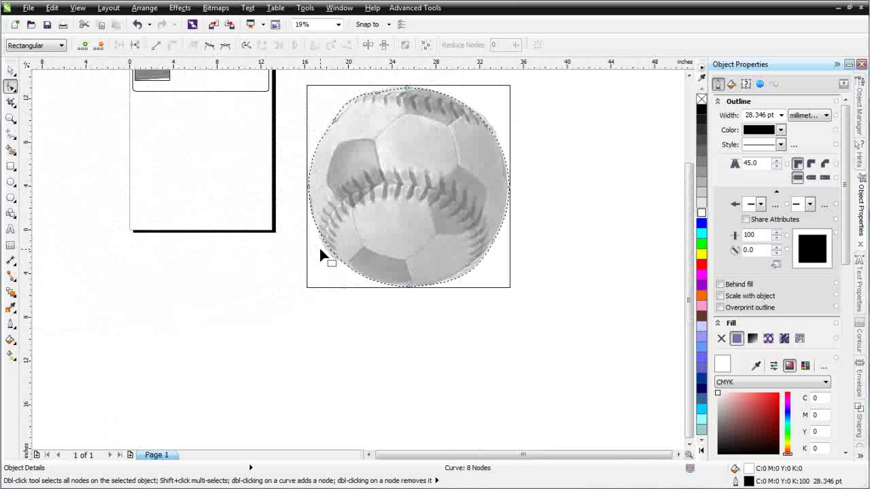
Add two cusp nodes to the outline curve and bend its segment toward the ball's edge.
scroll(322, 252, "up", 1)
scroll(348, 312, "up", 1)
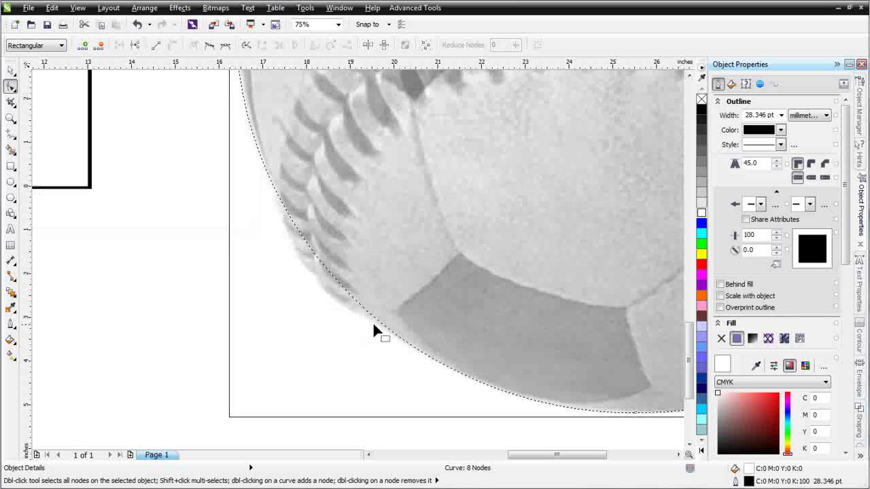
double_click(377, 321)
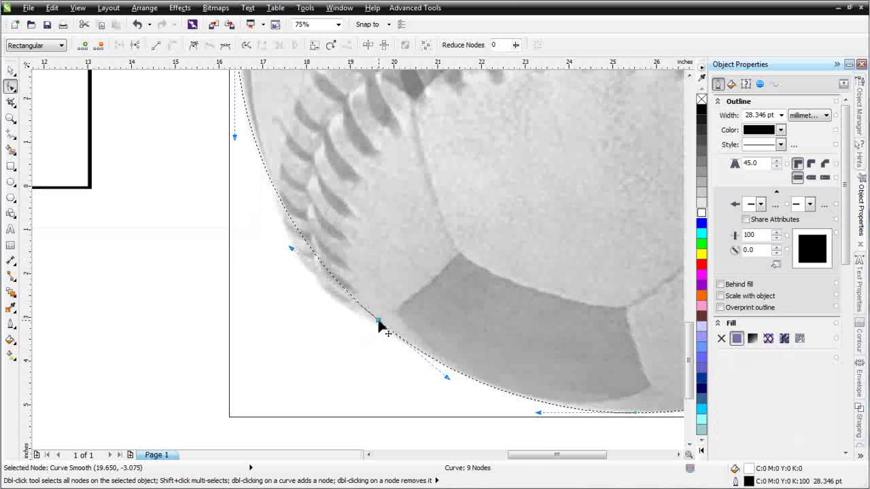
double_click(268, 175)
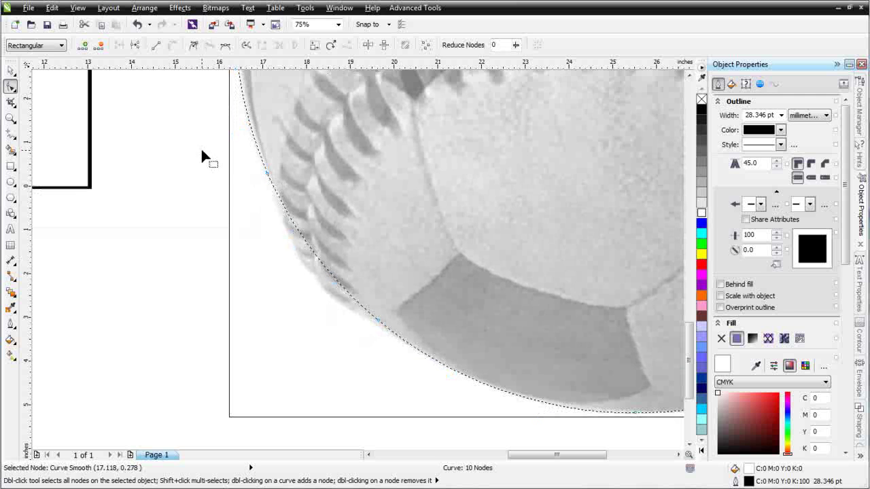
left_click_drag(202, 151, 422, 342)
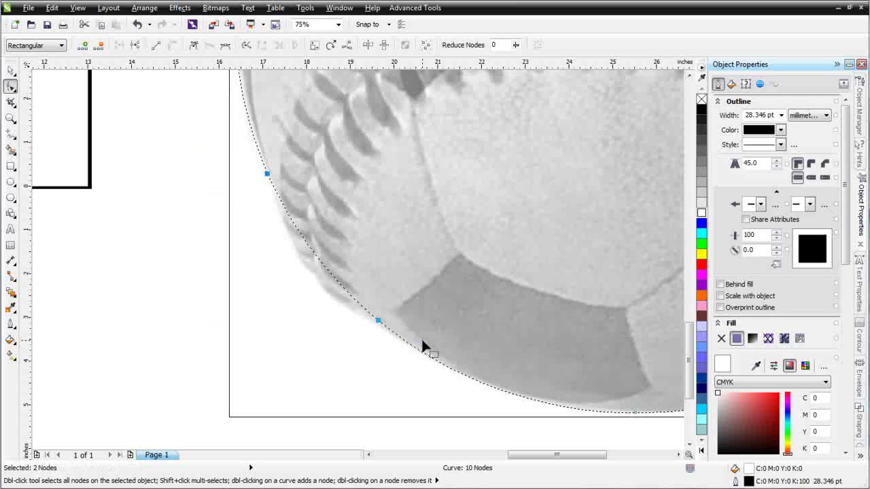
left_click(195, 45)
mouse_move(318, 262)
left_mouse_down()
mouse_move(314, 283)
mouse_move(317, 273)
left_mouse_up()
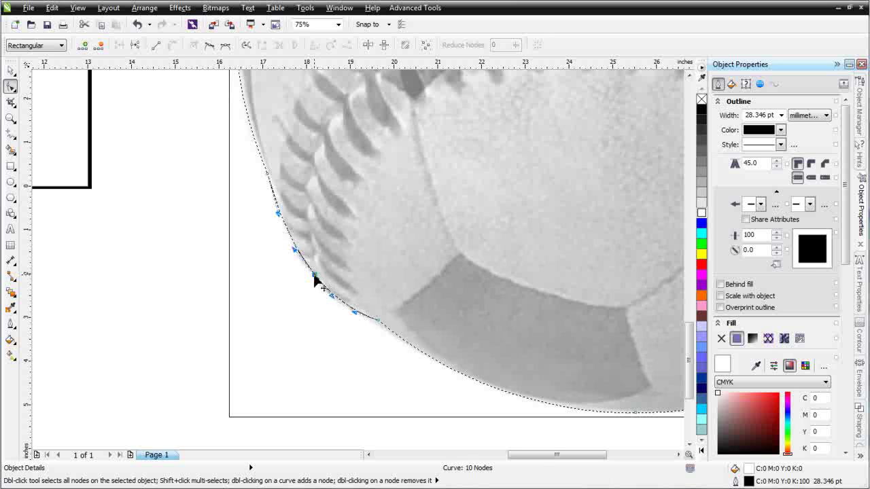
Add a cusp node on the lower-left edge and reshape the neighbouring segments to hug the ball.
double_click(314, 274)
left_click(194, 45)
scroll(332, 273, "up", 2)
scroll(359, 265, "up", 2)
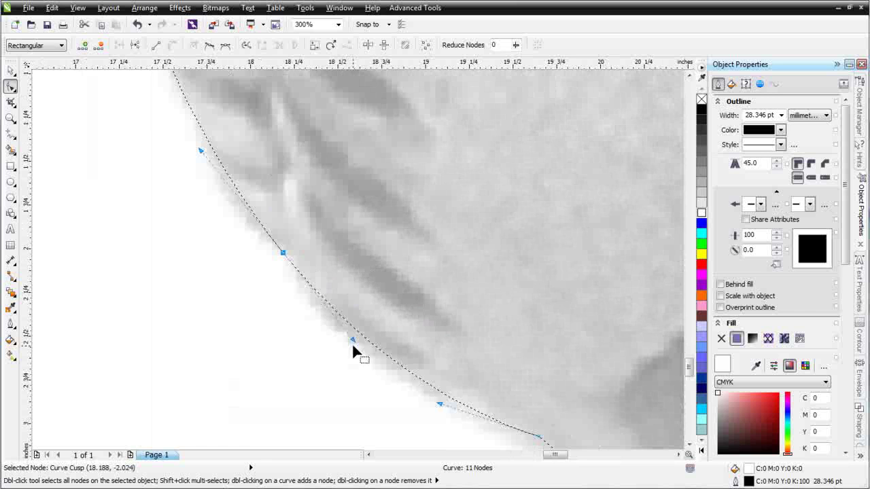
left_click_drag(352, 339, 338, 364)
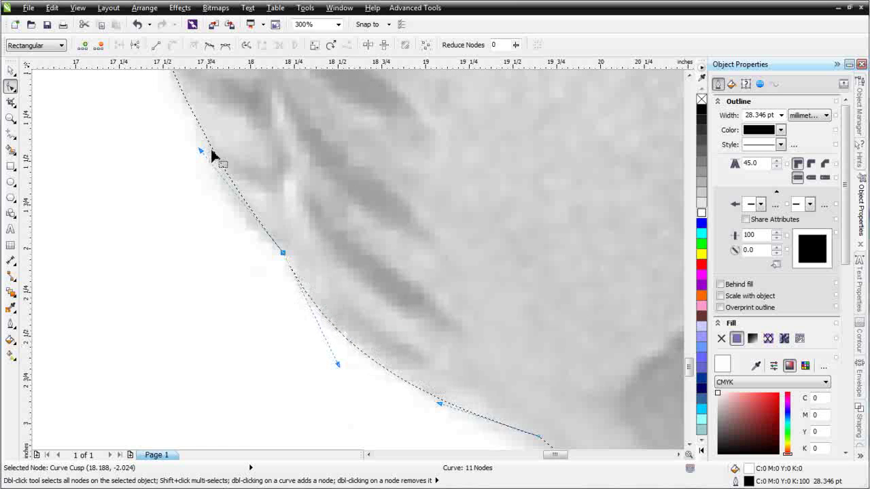
left_click_drag(201, 149, 194, 203)
scroll(280, 195, "down", 2)
scroll(346, 218, "up", 1)
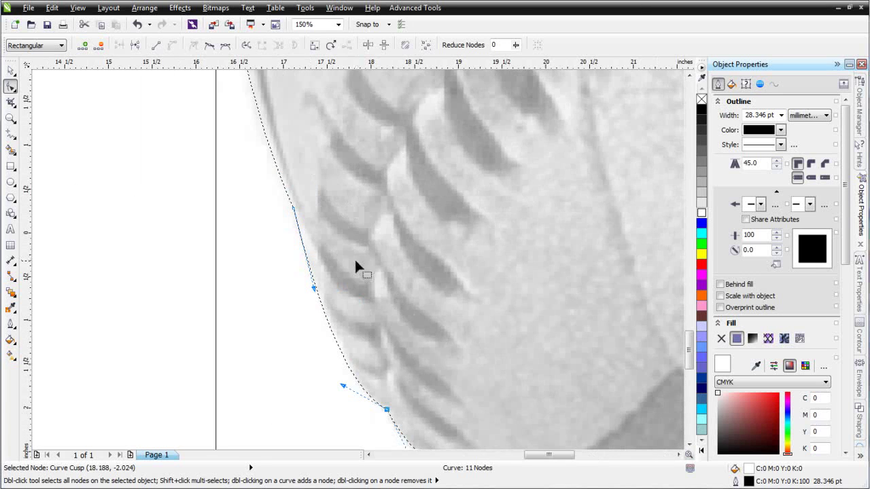
scroll(357, 256, "down", 3)
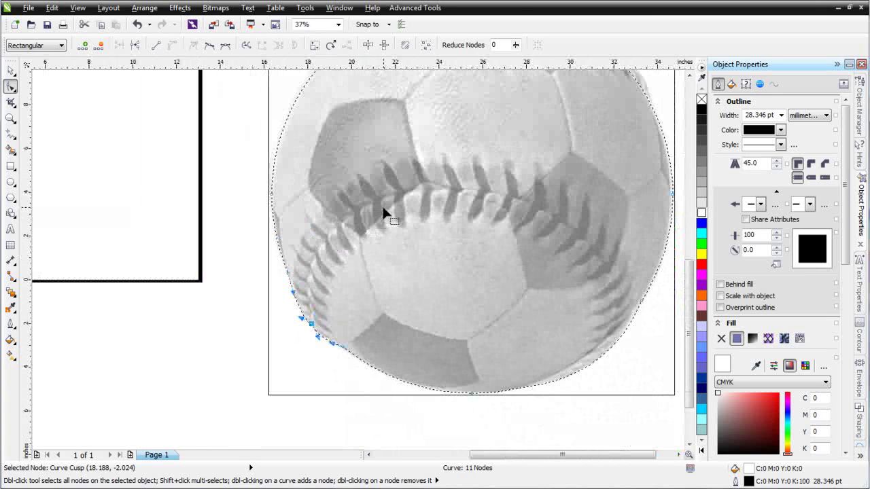
scroll(397, 245, "down", 1)
scroll(359, 263, "up", 1)
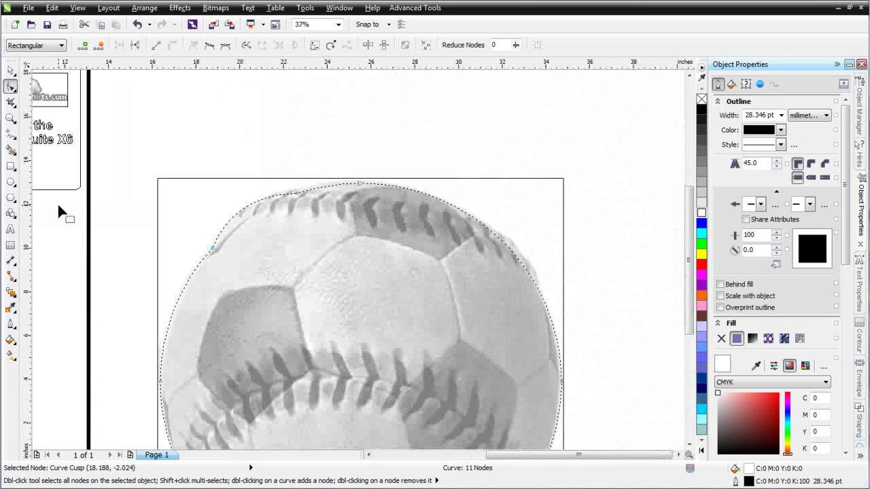
left_click(11, 70)
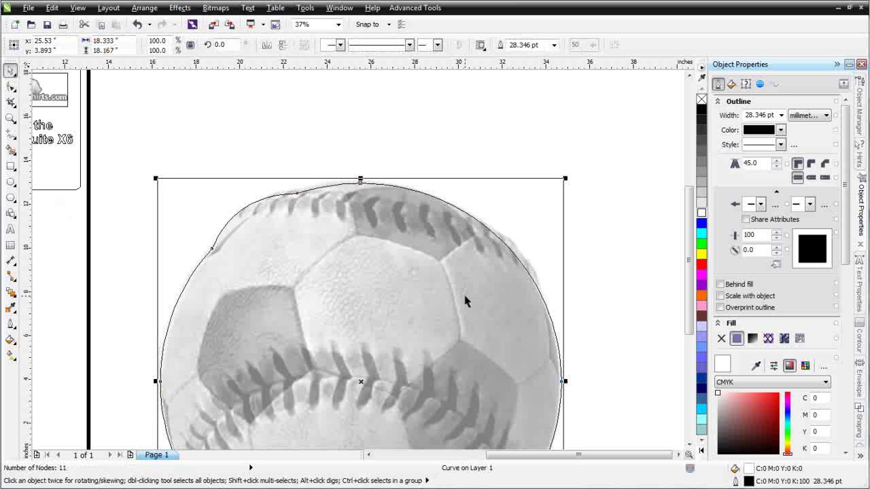
Switch to Enhanced display and scale the ball and its black outline together to 45.3%.
left_click(78, 7)
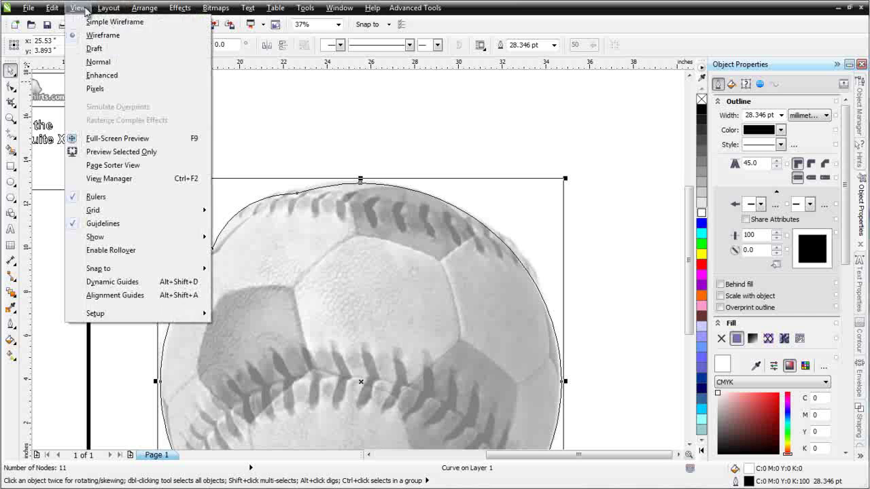
left_click(91, 77)
left_click(608, 230)
scroll(608, 229, "down", 1)
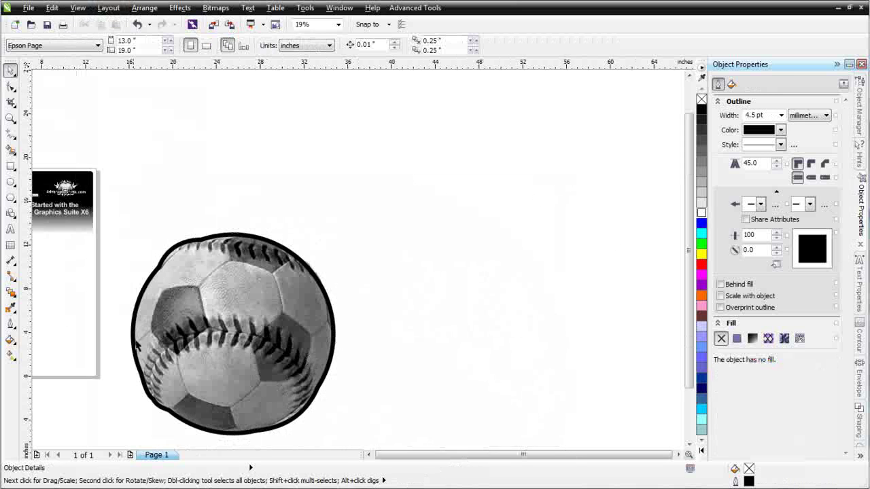
left_click_drag(384, 195, 190, 439)
left_click_drag(337, 188, 227, 298)
Move the monochrome ball bitmap out of the circle to sit beside it.
scroll(171, 345, "down", 1)
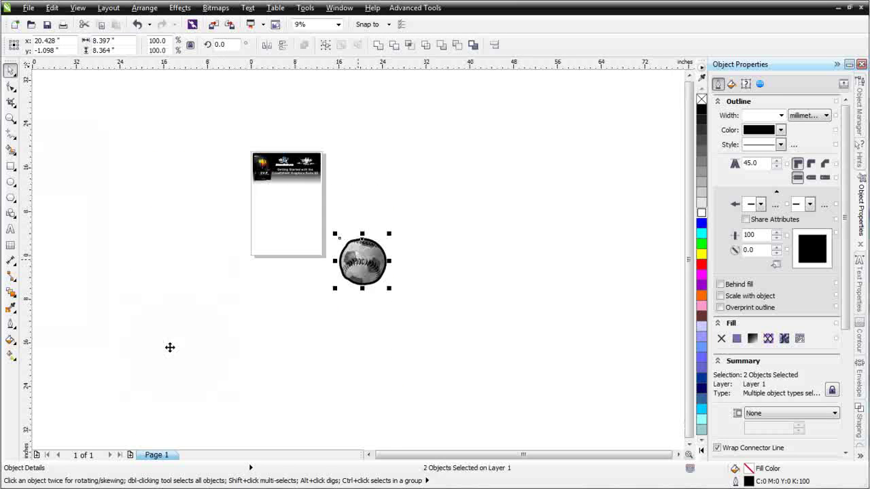
scroll(367, 255, "up", 2)
left_click(380, 265)
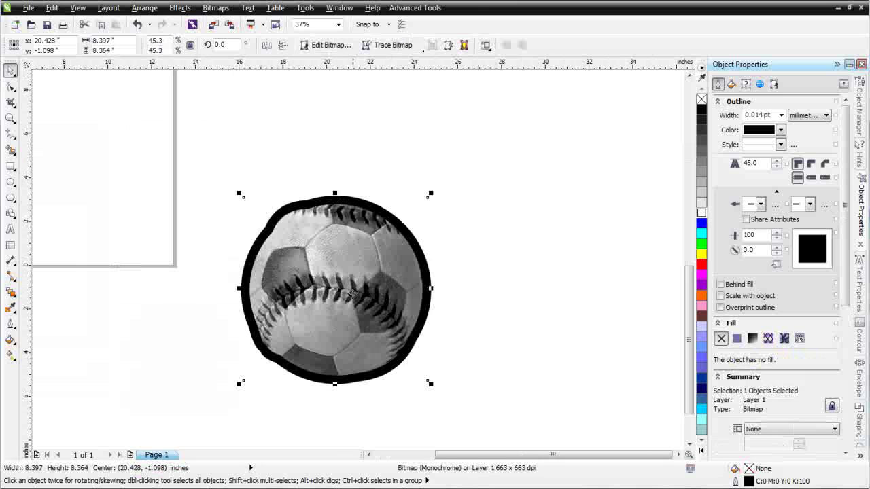
mouse_move(338, 278)
left_mouse_down()
mouse_move(386, 302)
mouse_move(540, 211)
mouse_move(521, 265)
mouse_move(354, 274)
mouse_move(348, 265)
left_mouse_up()
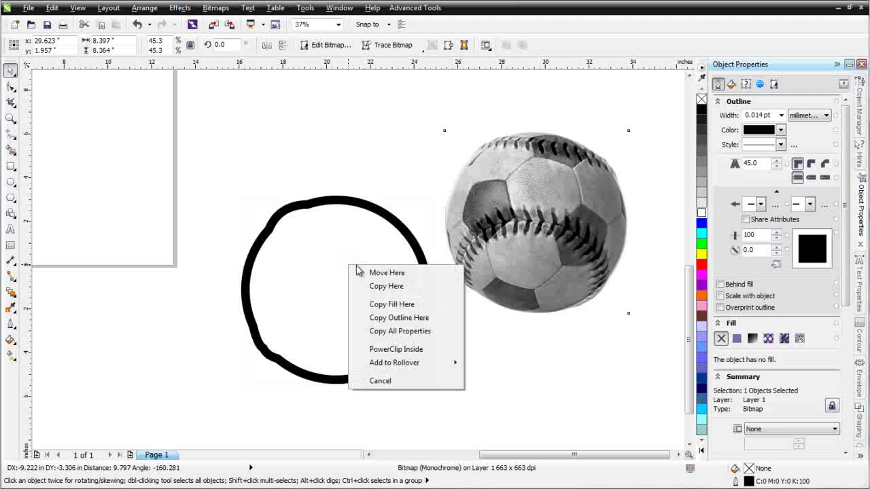
PowerClip the ball bitmap inside the circle; give the outline round joins, round caps and Behind fill.
left_click(396, 349)
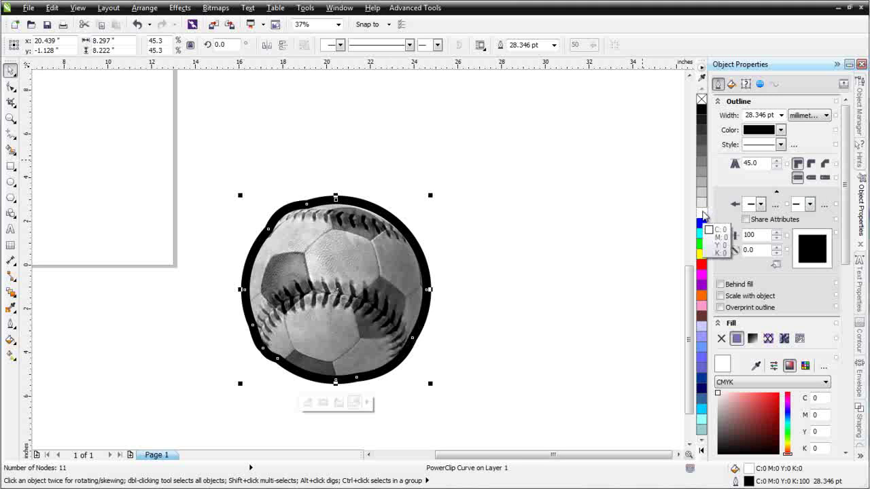
left_click(811, 164)
left_click(811, 177)
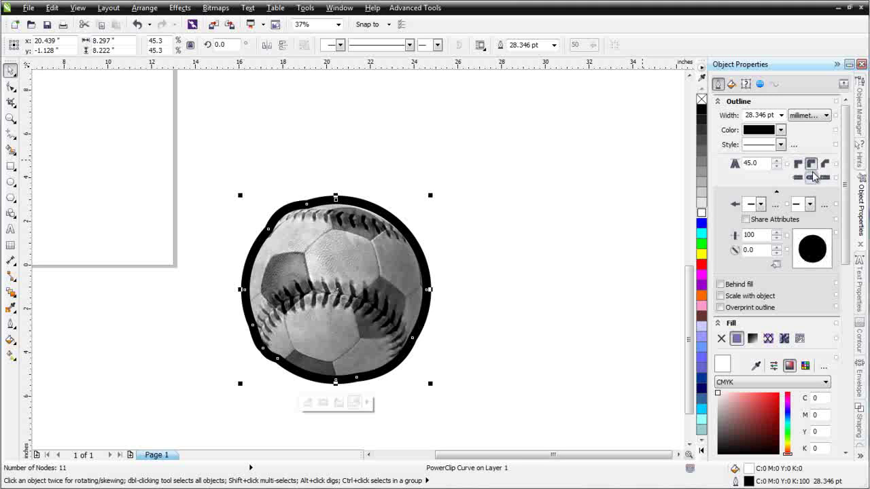
left_click(721, 286)
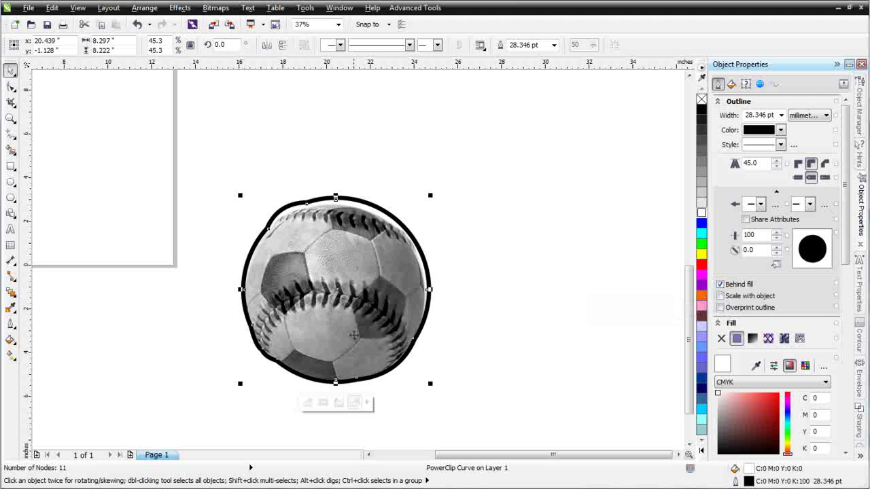
scroll(284, 237, "up", 2)
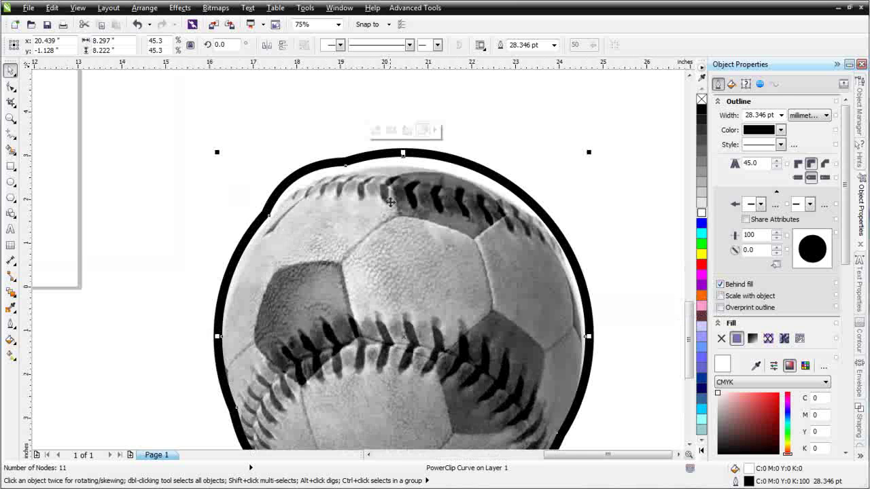
scroll(450, 310, "down", 2)
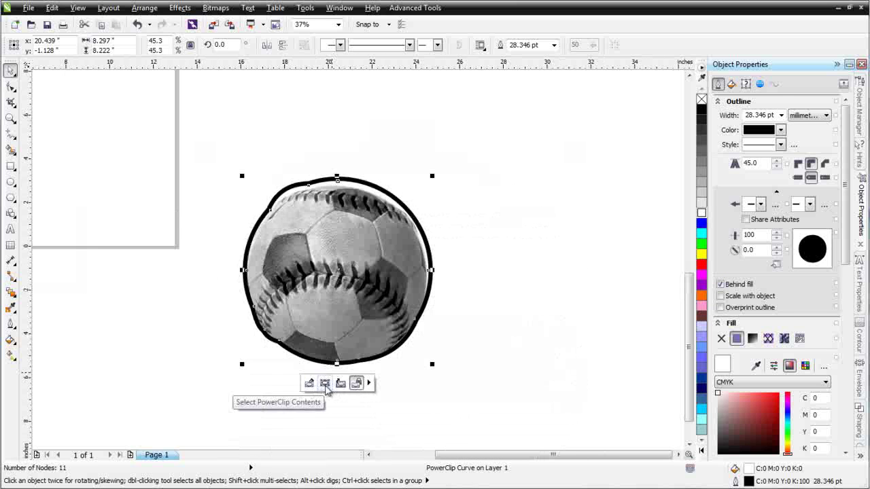
Nudge the clipped ball image up and slightly right inside the outline, near 20.468, -1.098 inches.
left_click(325, 384)
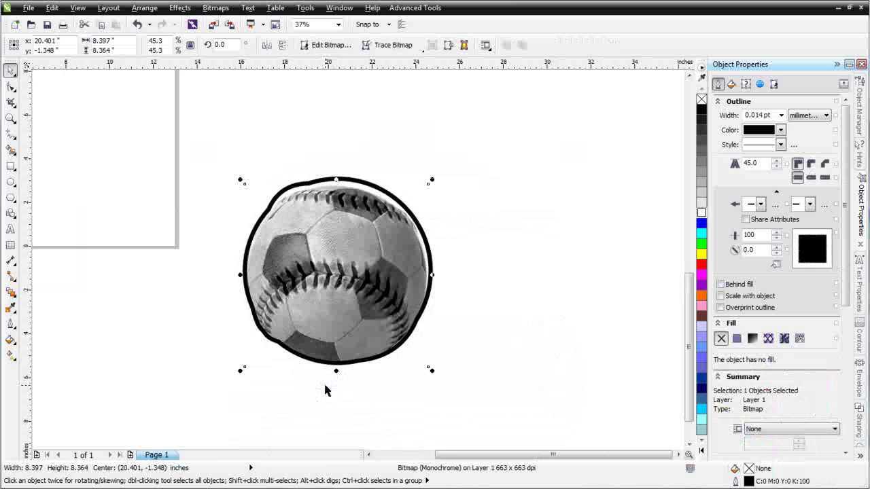
left_click_drag(337, 274, 339, 269)
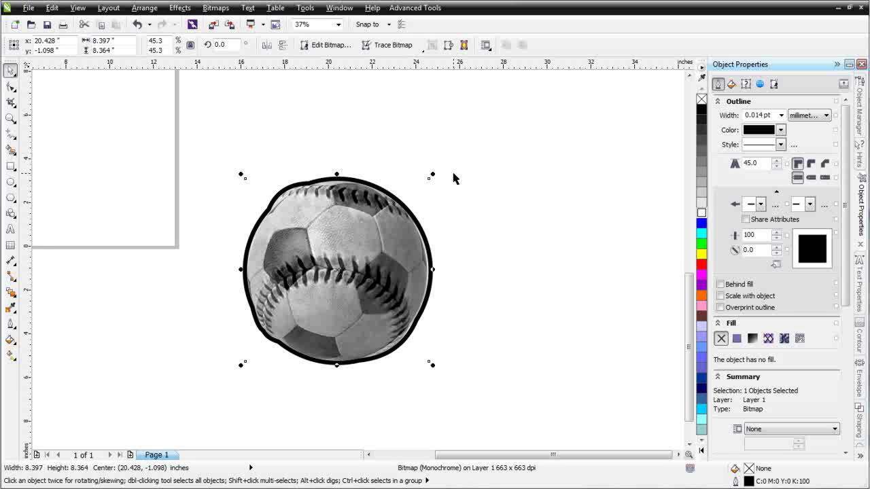
key("Right")
key("Right")
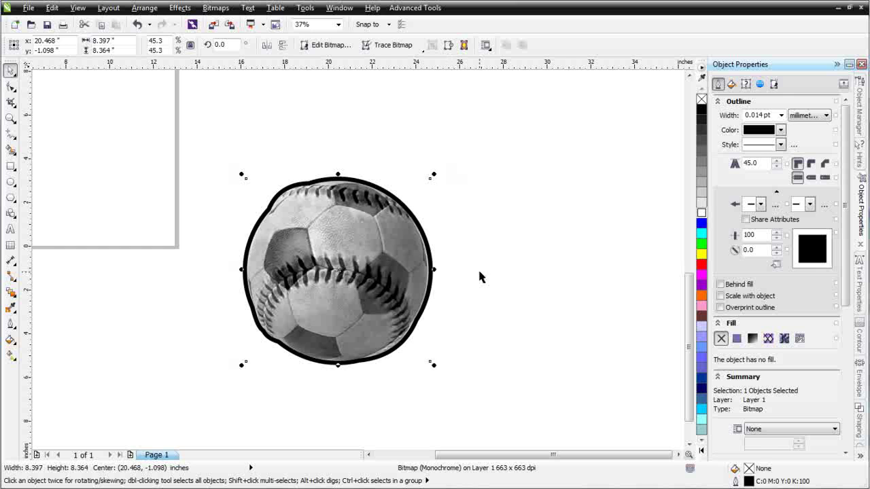
Place the PowerClipped ball on the page under the title banner, near 6.717, 8.316 inches.
left_click(502, 275)
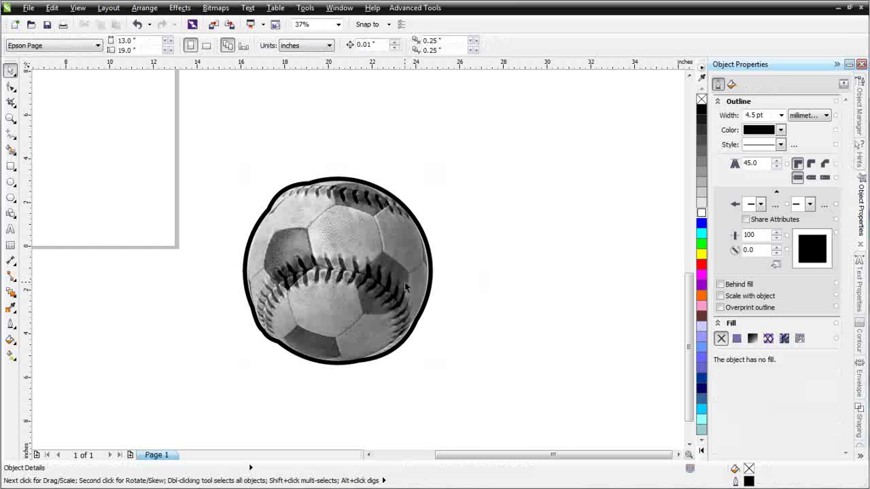
scroll(353, 293, "down", 2)
left_click(341, 274)
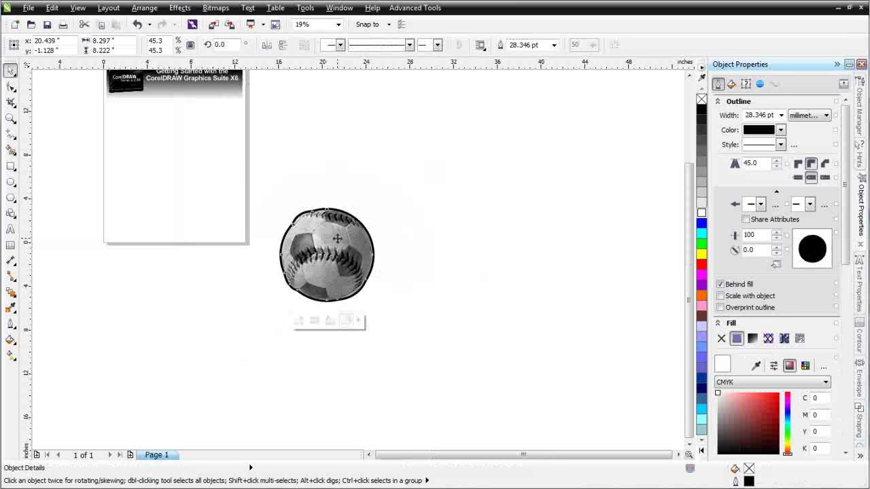
left_click_drag(337, 238, 184, 135)
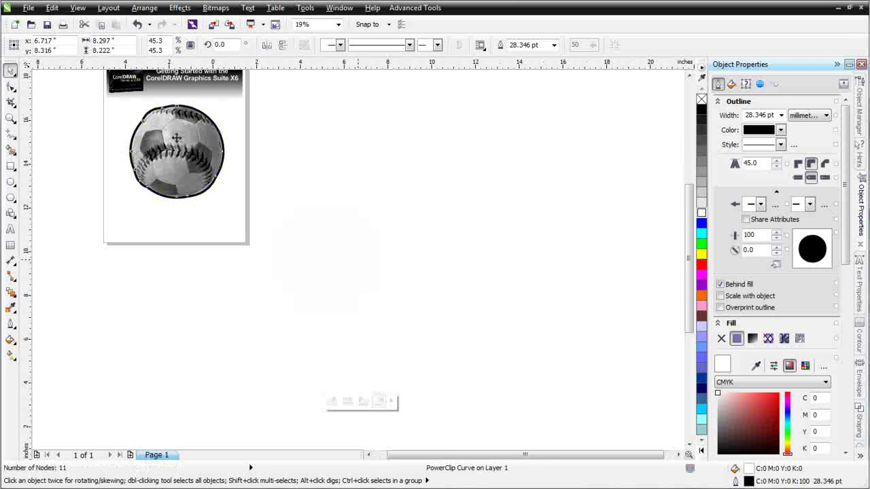
scroll(178, 136, "up", 2)
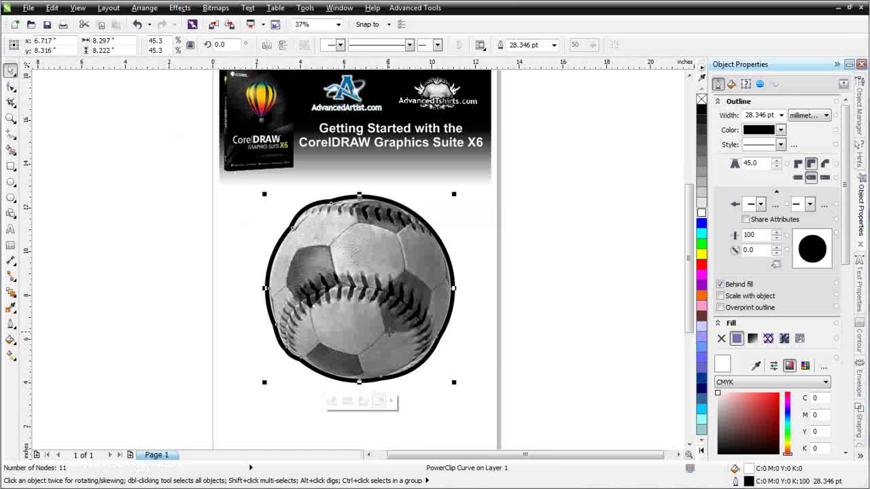